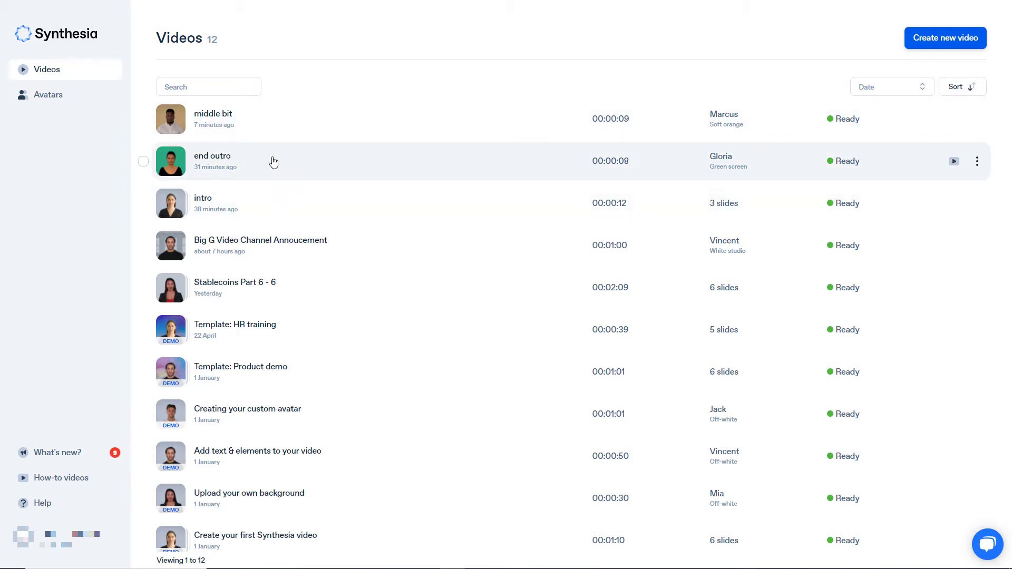
# Create a new video and choose the Jack avatar from the full avatar collection
pyautogui.click(947, 40)
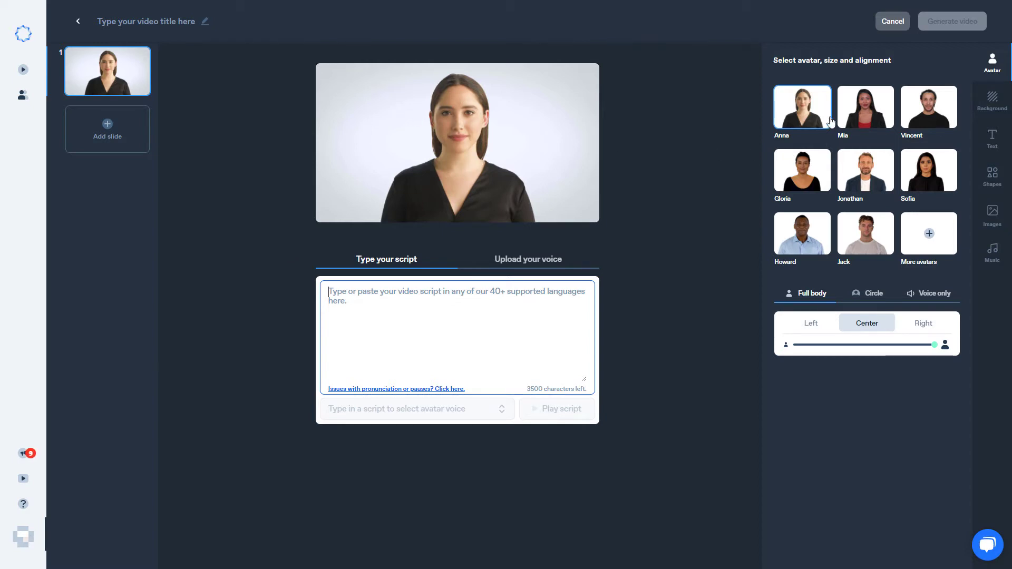
pyautogui.click(930, 236)
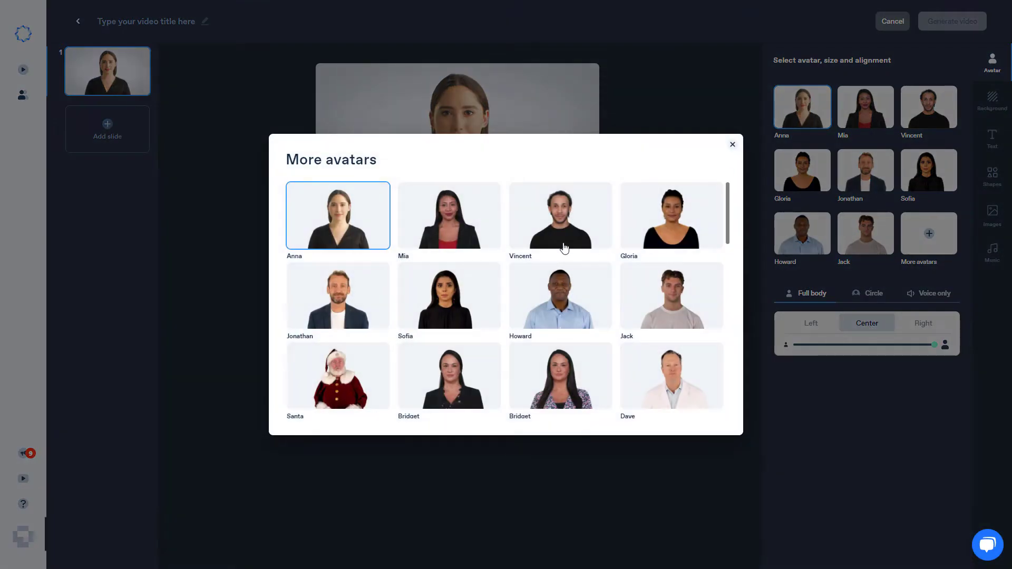
pyautogui.scroll(-10, 545, 254)
pyautogui.scroll(-3, 545, 256)
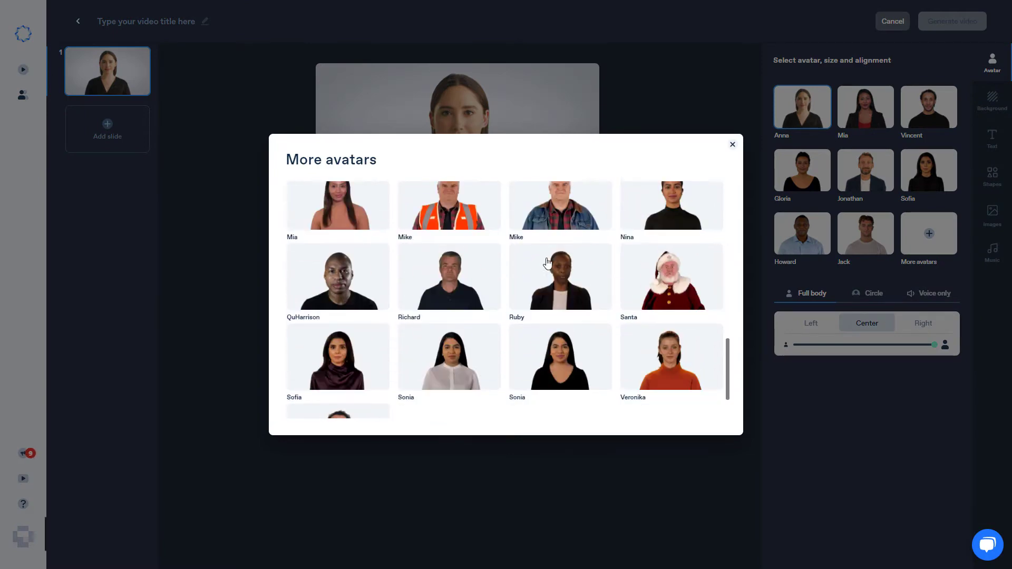
pyautogui.scroll(1, 559, 278)
pyautogui.scroll(1, 559, 278)
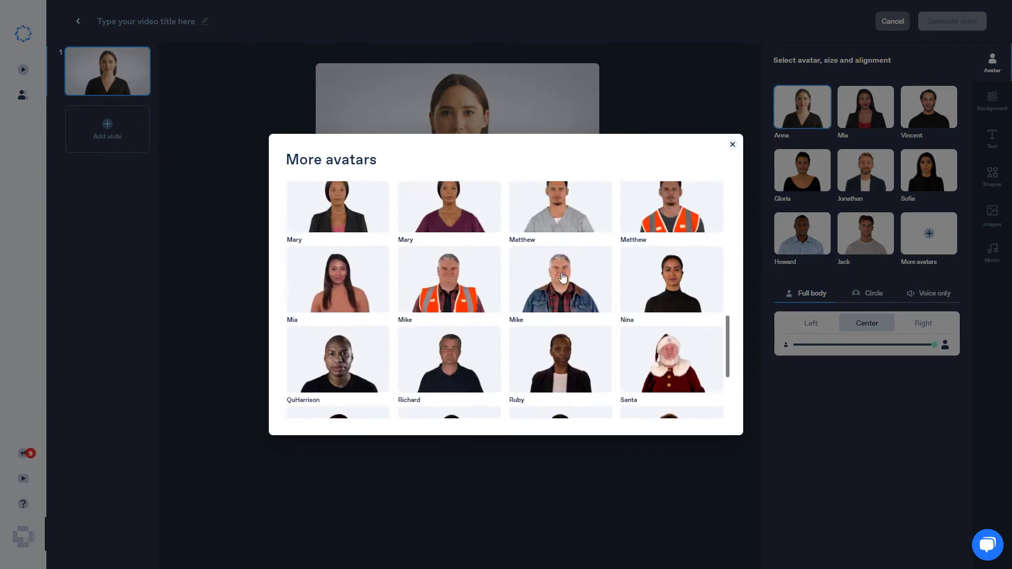
pyautogui.scroll(-4, 572, 299)
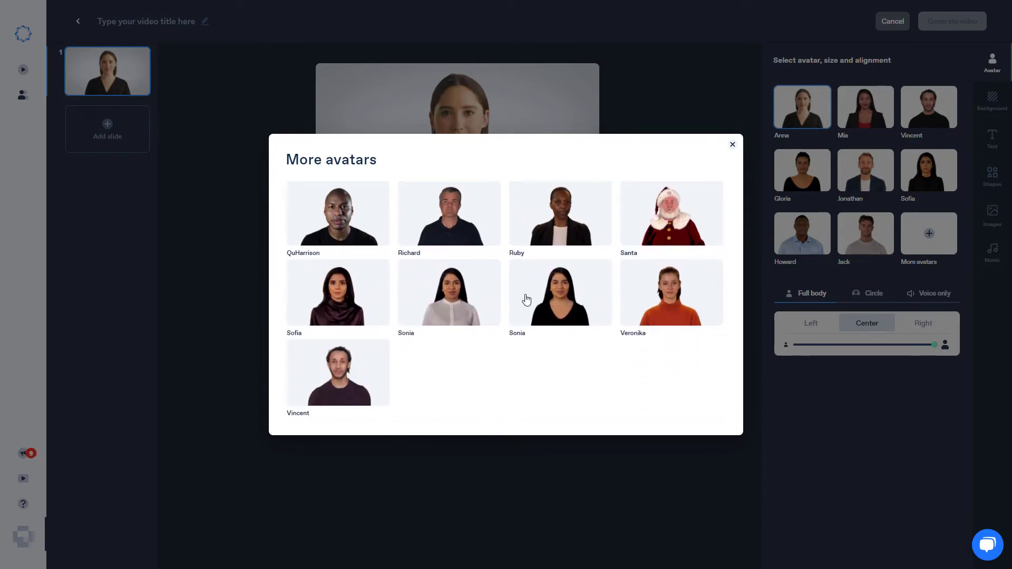
pyautogui.scroll(3, 410, 323)
pyautogui.scroll(3, 420, 330)
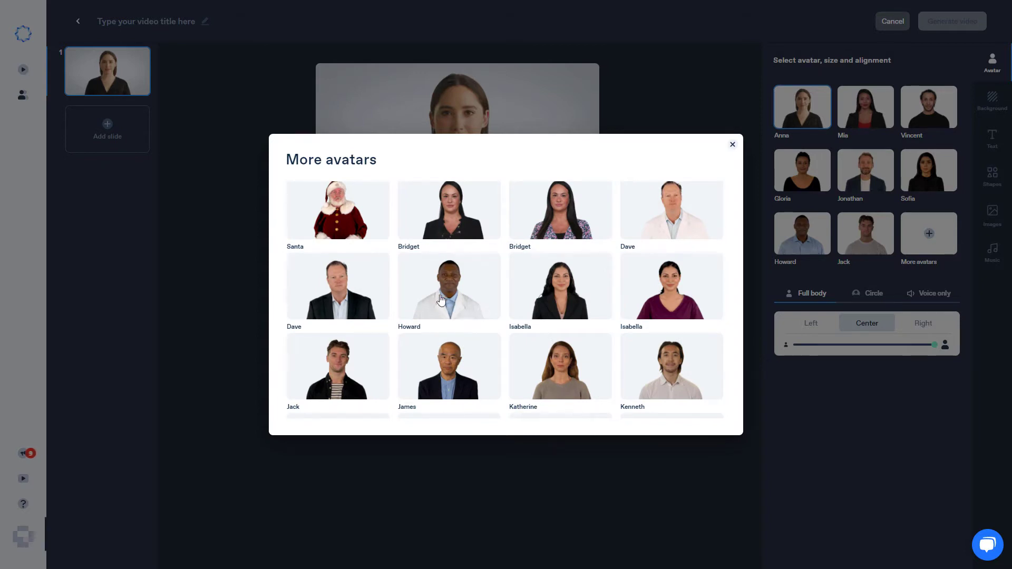
pyautogui.scroll(3, 470, 325)
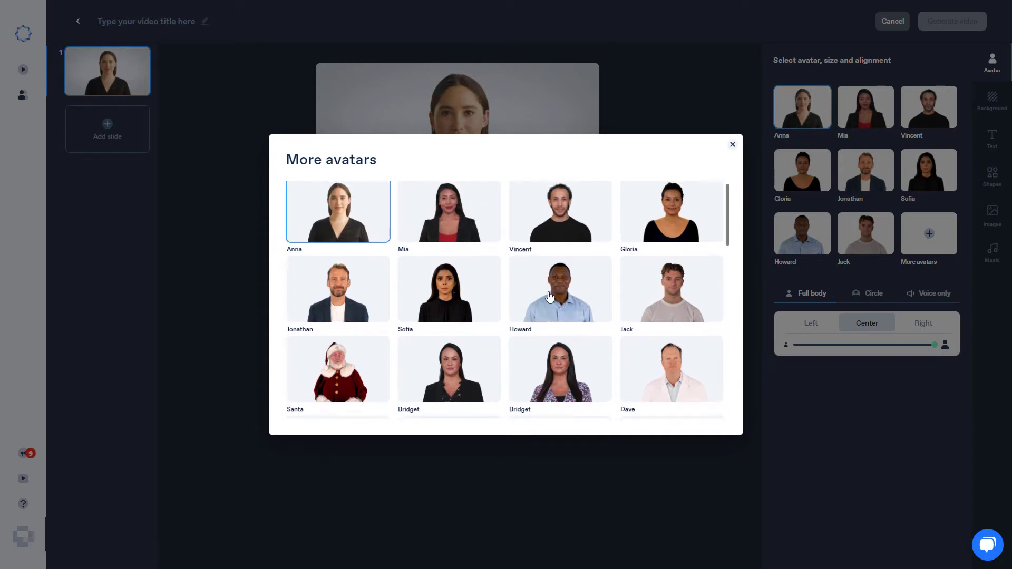
pyautogui.scroll(1, 551, 305)
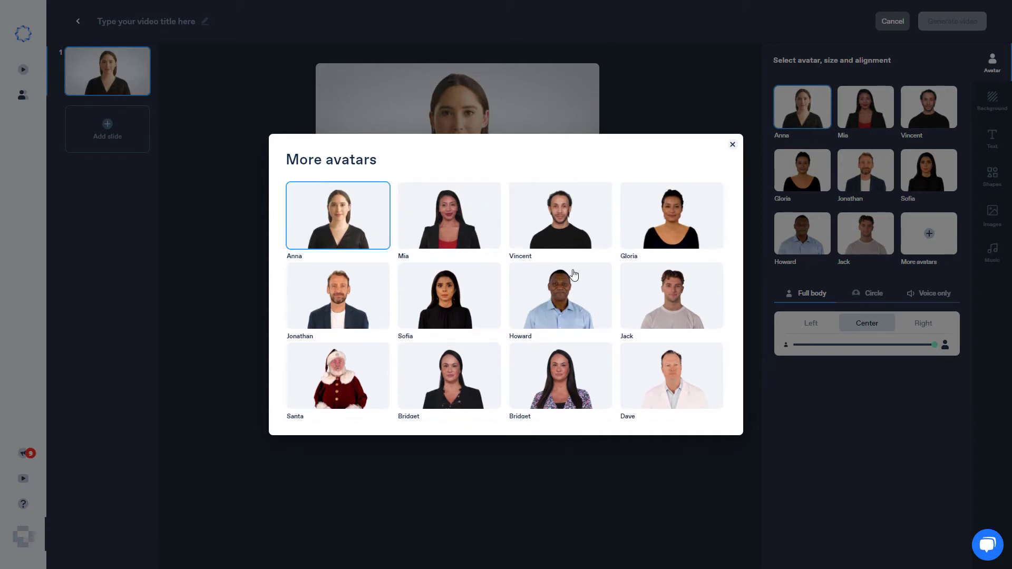
pyautogui.click(667, 318)
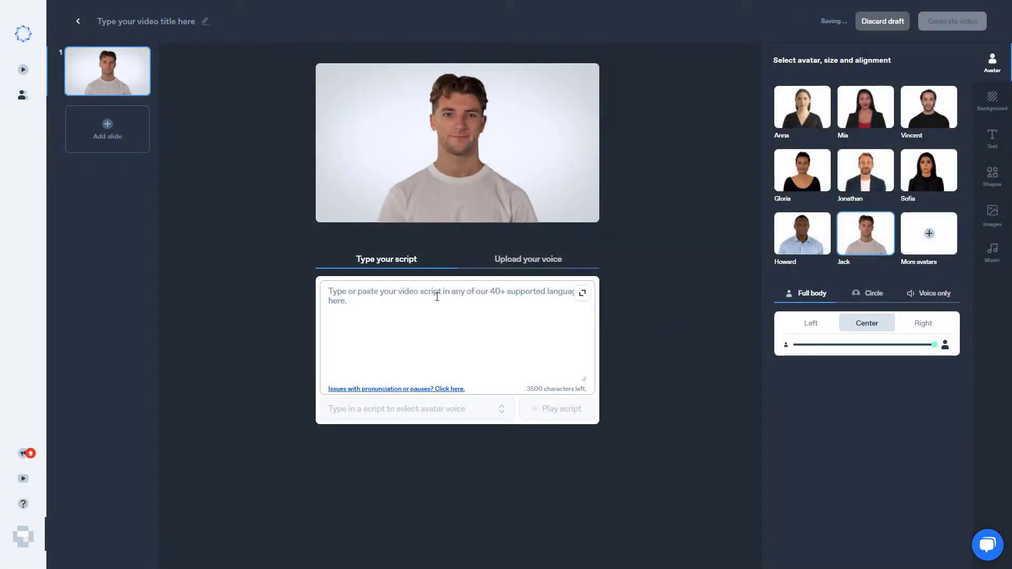
# Enter the video script "Hi I'm jack and I want to talk to you today about fish. Yes that's right fish are very interesting."
pyautogui.click(509, 261)
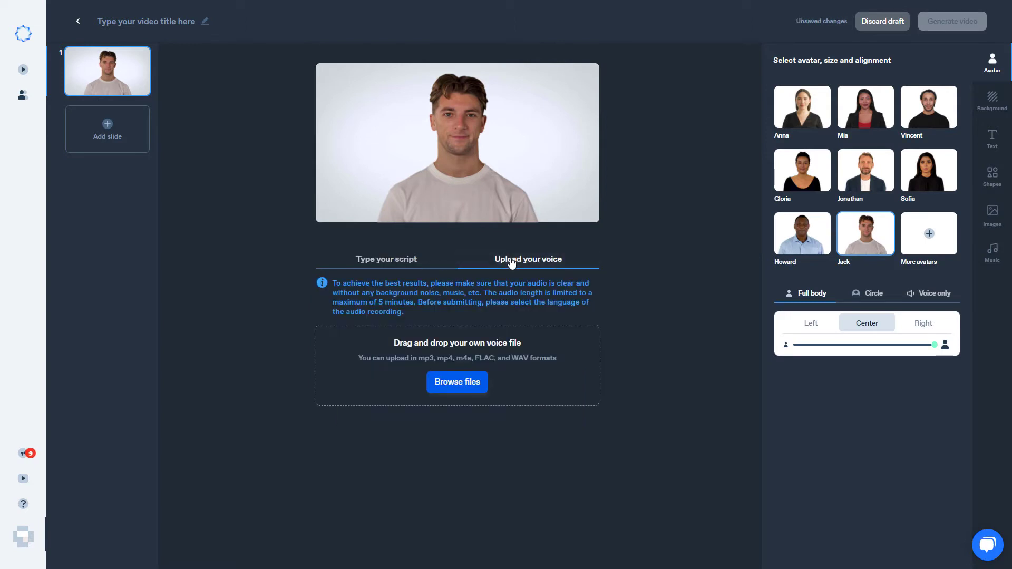
pyautogui.click(407, 267)
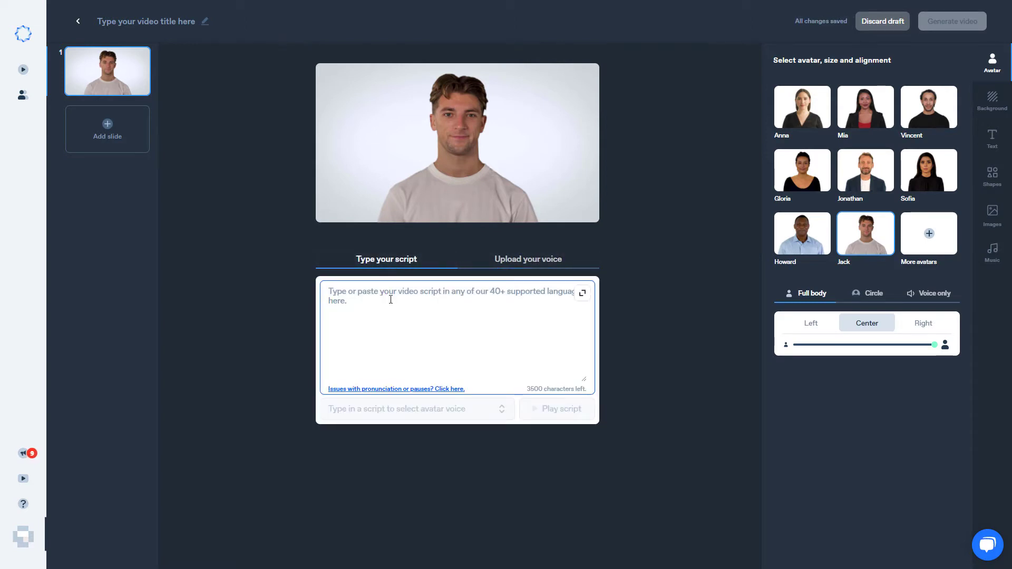
pyautogui.write('Hi ')
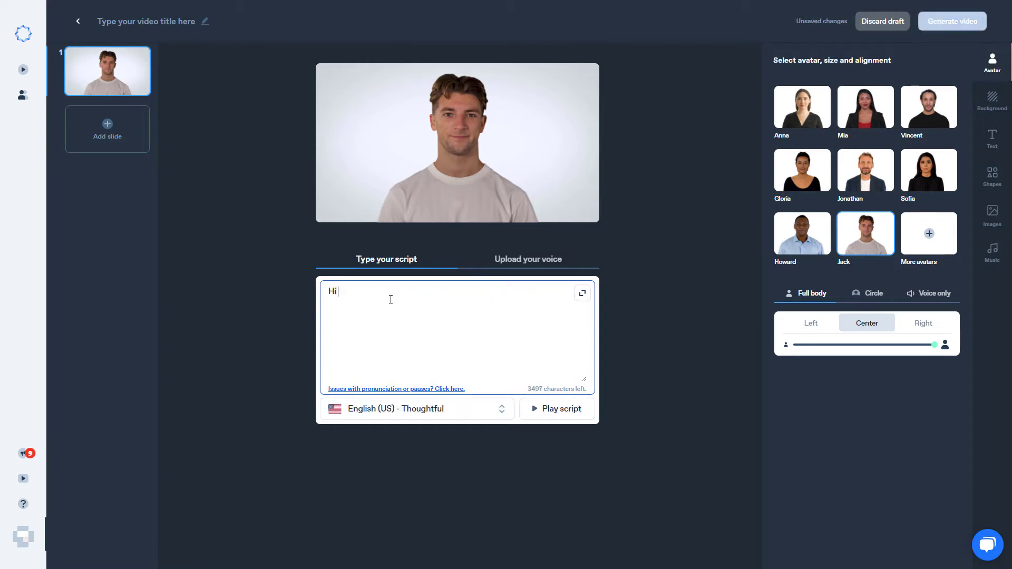
pyautogui.write("I'm jack and I want to talk to you toda")
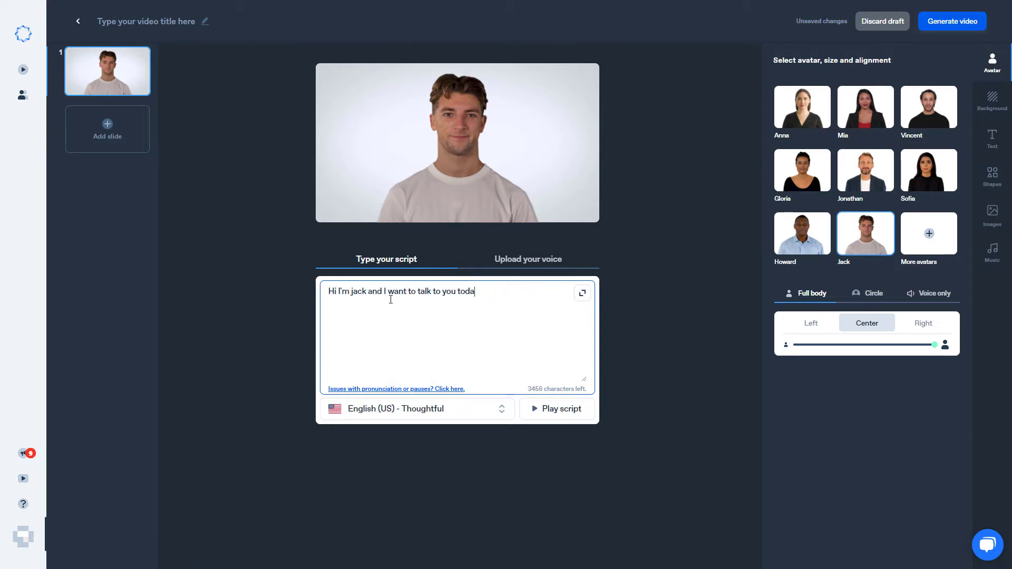
pyautogui.write("y about fish. Yes that's ri")
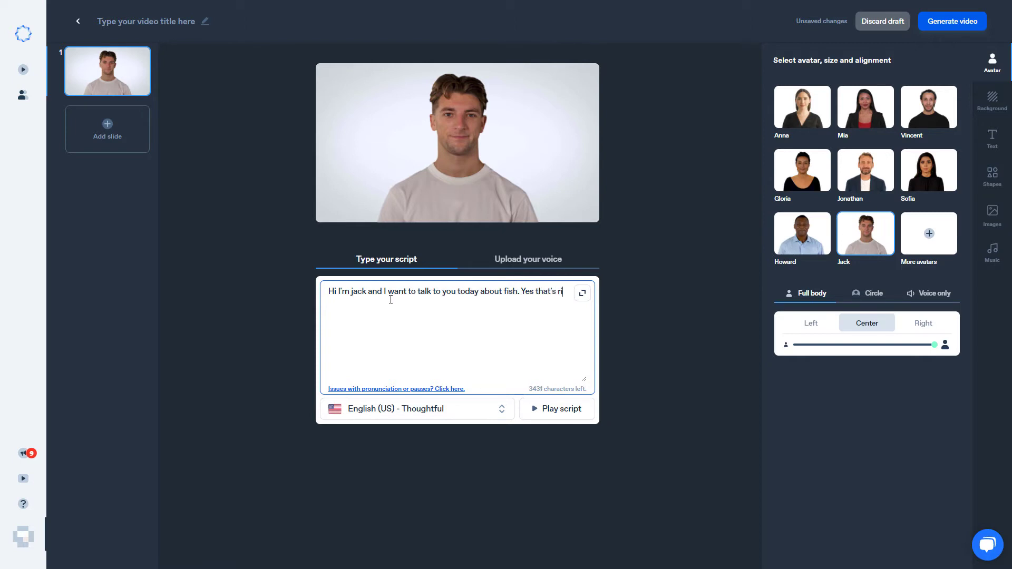
pyautogui.write('ght fish are very interesting.')
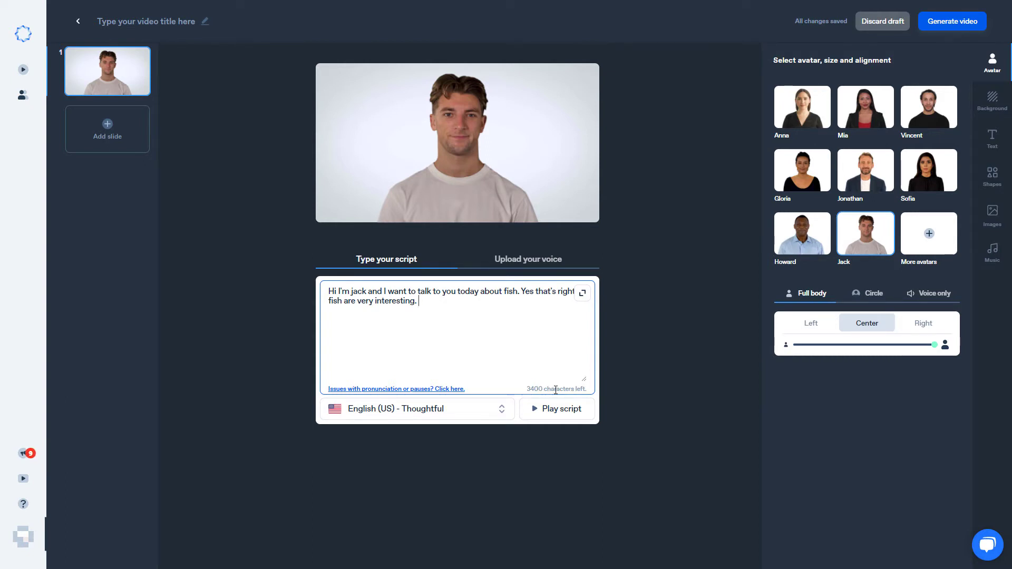
# Try the left, center and right alignments for the full-body avatar, and try adjusting its size
pyautogui.click(811, 326)
pyautogui.click(861, 328)
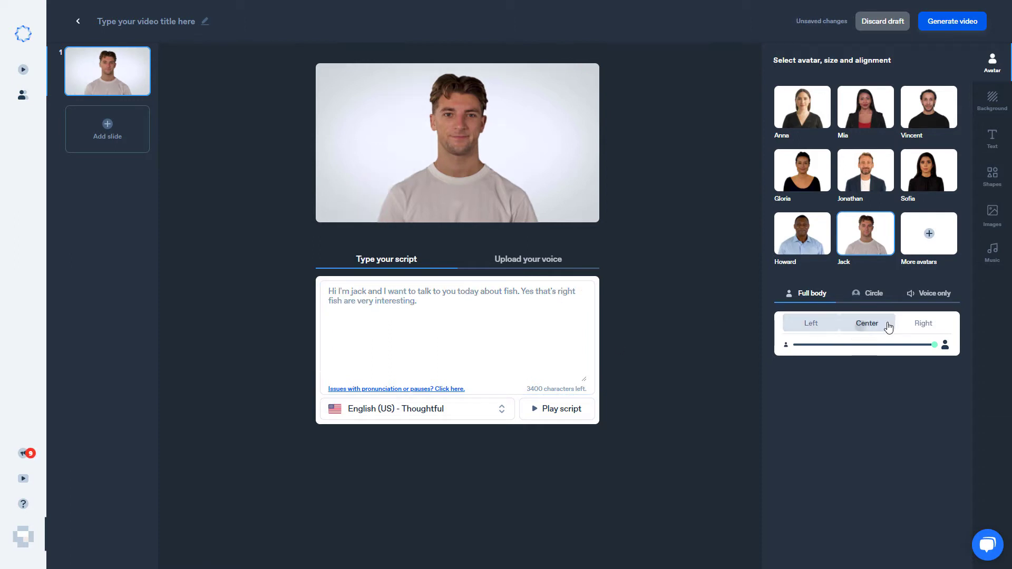
pyautogui.click(918, 324)
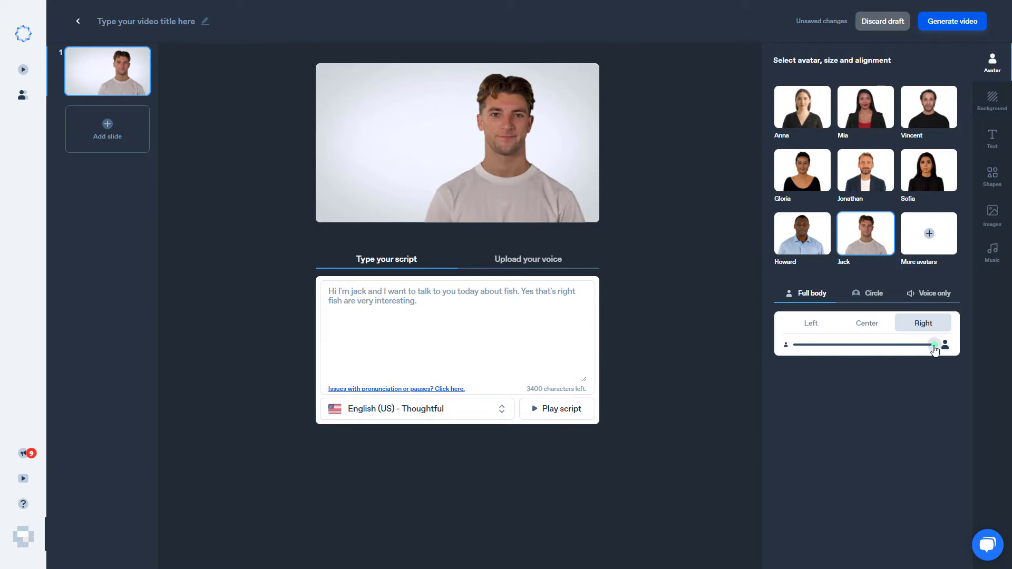
pyautogui.moveTo(934, 348)
pyautogui.mouseDown()
pyautogui.moveTo(864, 351)
pyautogui.moveTo(948, 350)
pyautogui.mouseUp()
# Show the avatar in a circle and try repositioning the circle near the slide's lower right corner
pyautogui.click(877, 302)
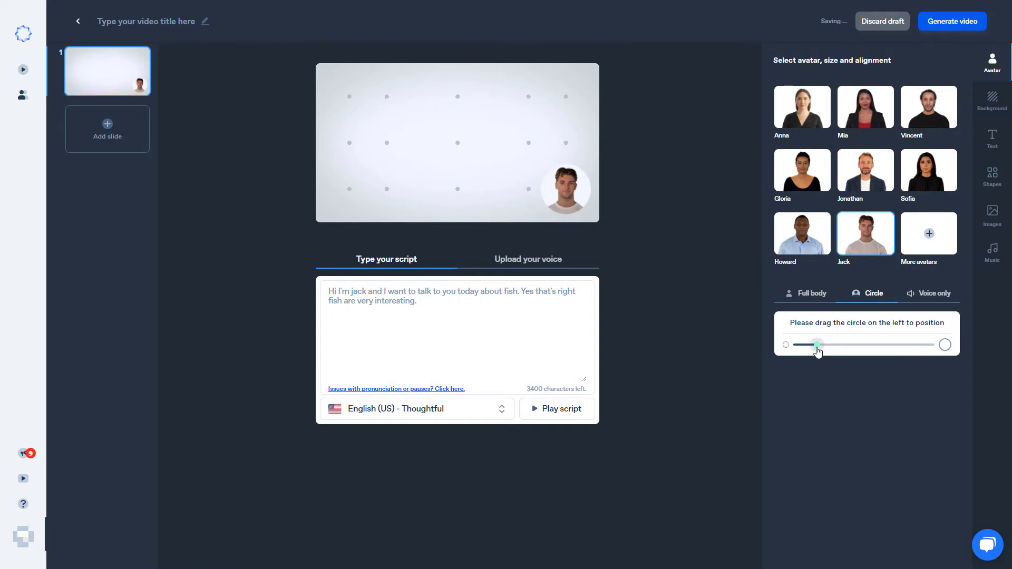
pyautogui.click(569, 186)
pyautogui.moveTo(570, 186); pyautogui.dragTo(554, 201)
# Try the voice-only presentation for the avatar and return it to full body
pyautogui.click(821, 300)
pyautogui.click(936, 297)
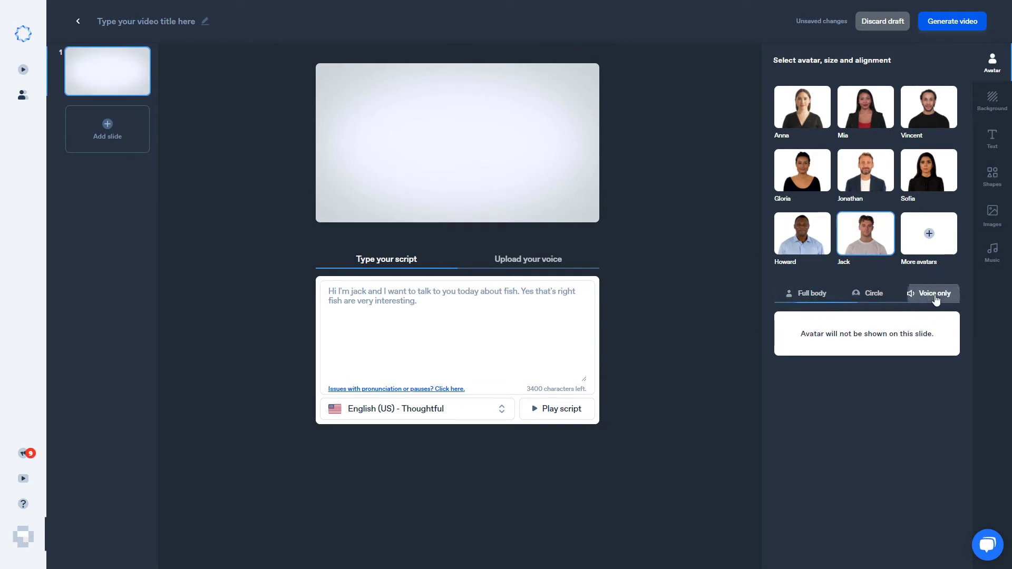
pyautogui.click(816, 296)
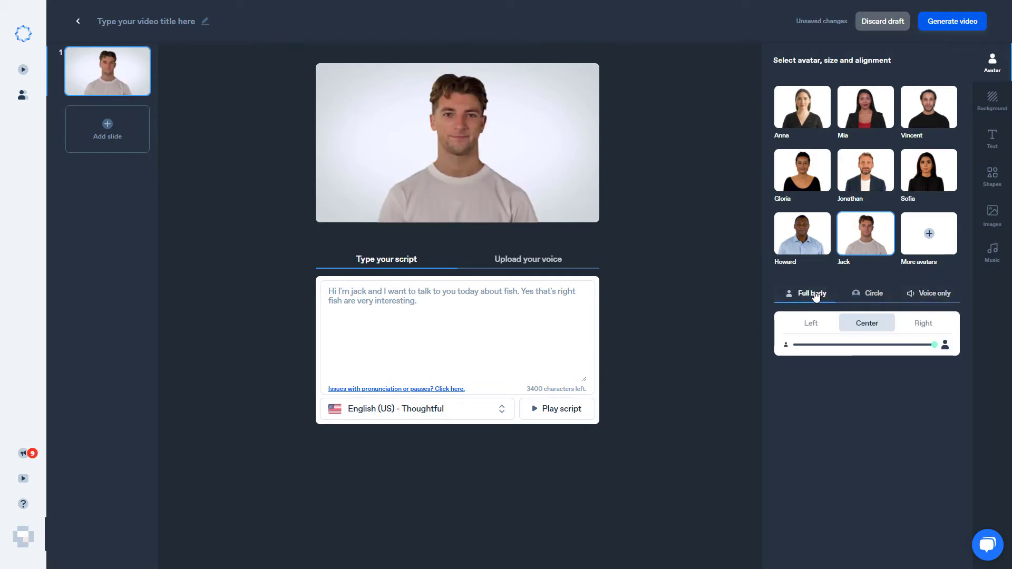
# Try the White studio, White café, Luxury lobby, White meeting room and Open office images and the Synthesia Intro video as slide backgrounds
pyautogui.click(992, 100)
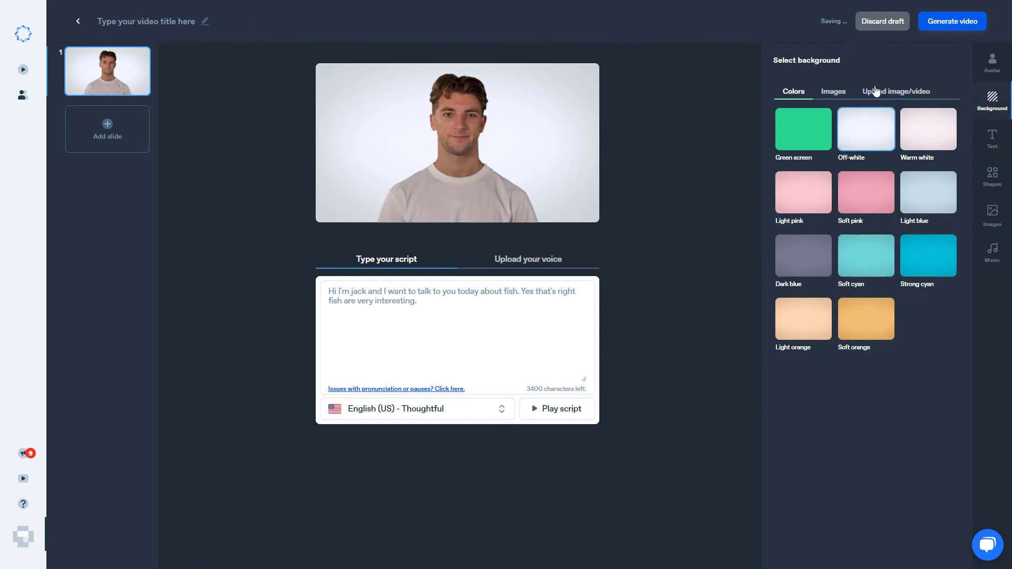
pyautogui.click(834, 94)
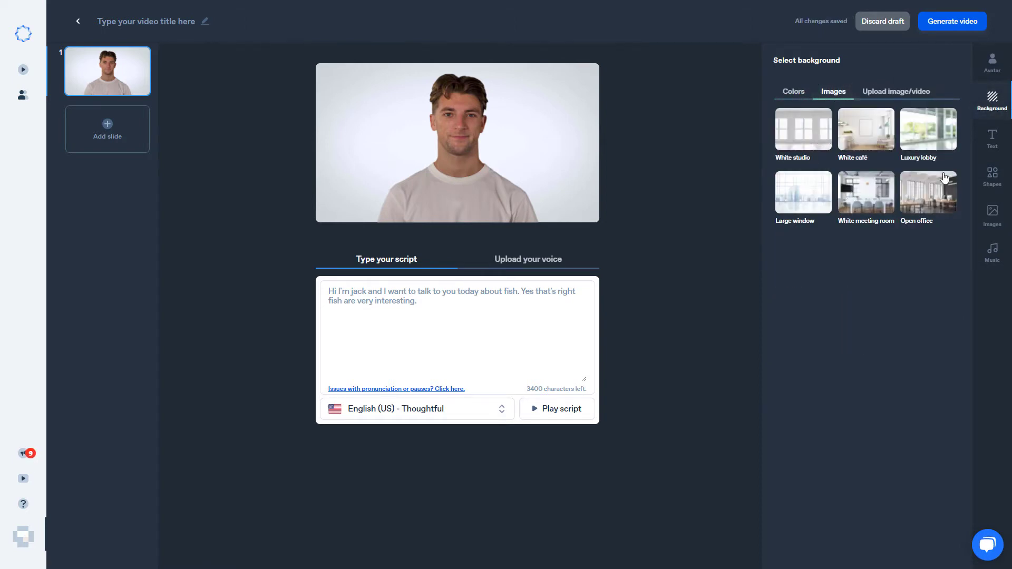
pyautogui.click(802, 136)
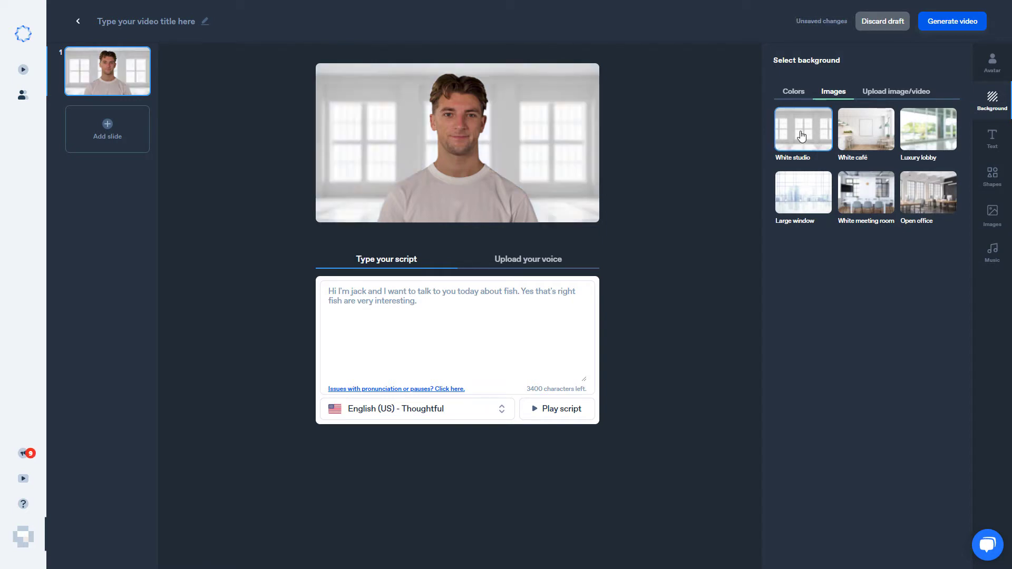
pyautogui.click(844, 136)
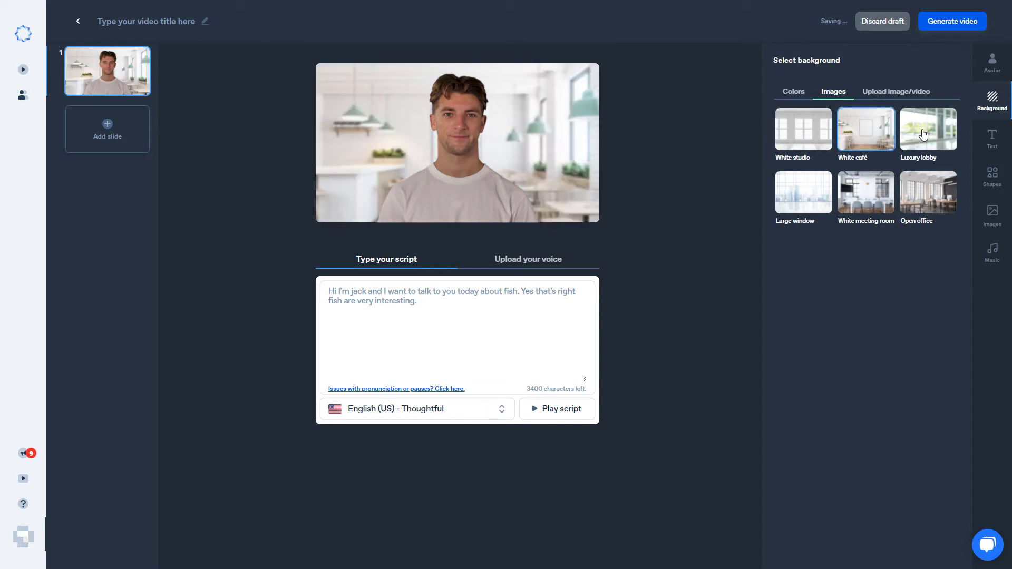
pyautogui.click(923, 135)
pyautogui.click(858, 190)
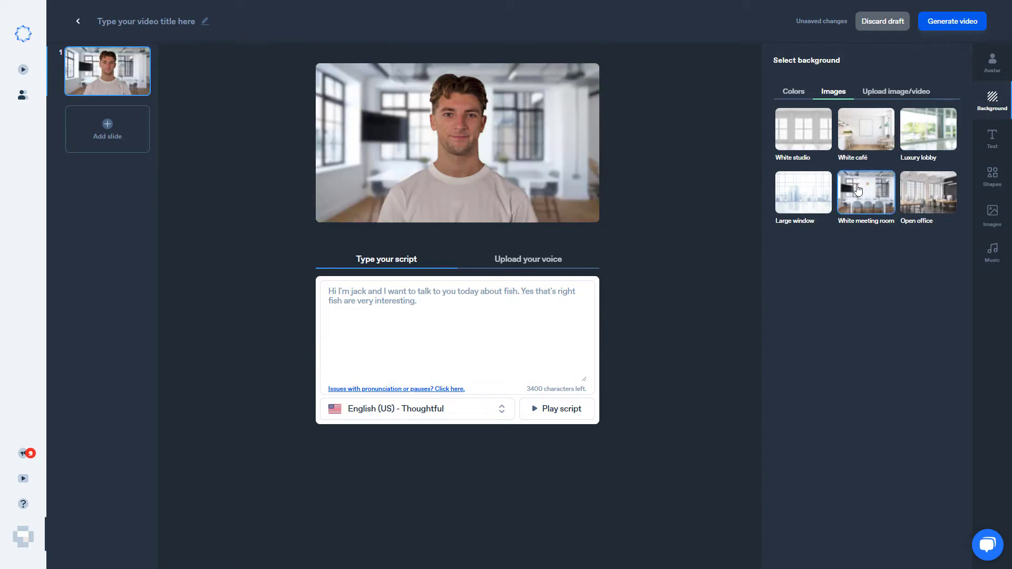
pyautogui.click(922, 191)
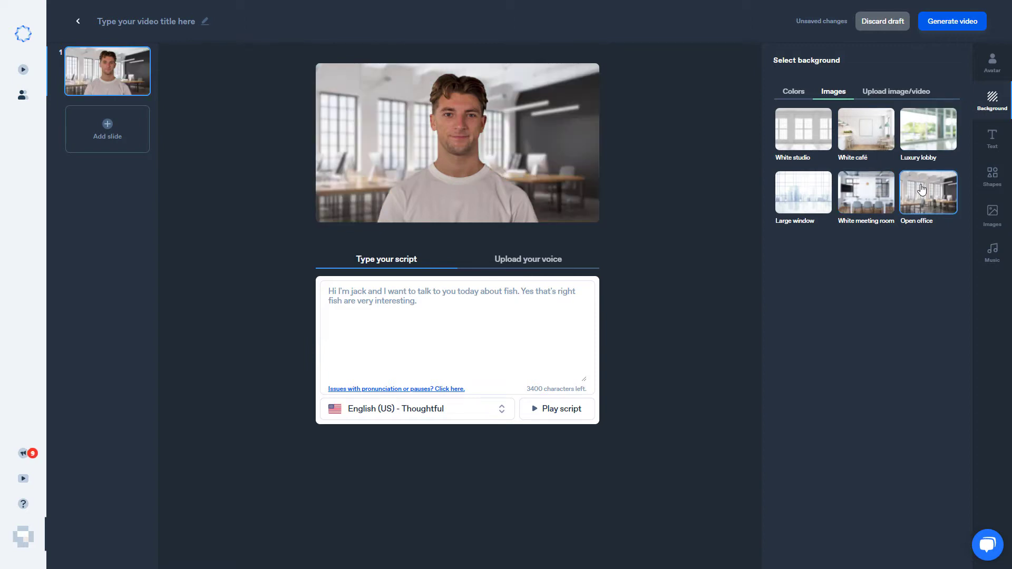
pyautogui.click(829, 129)
pyautogui.click(895, 95)
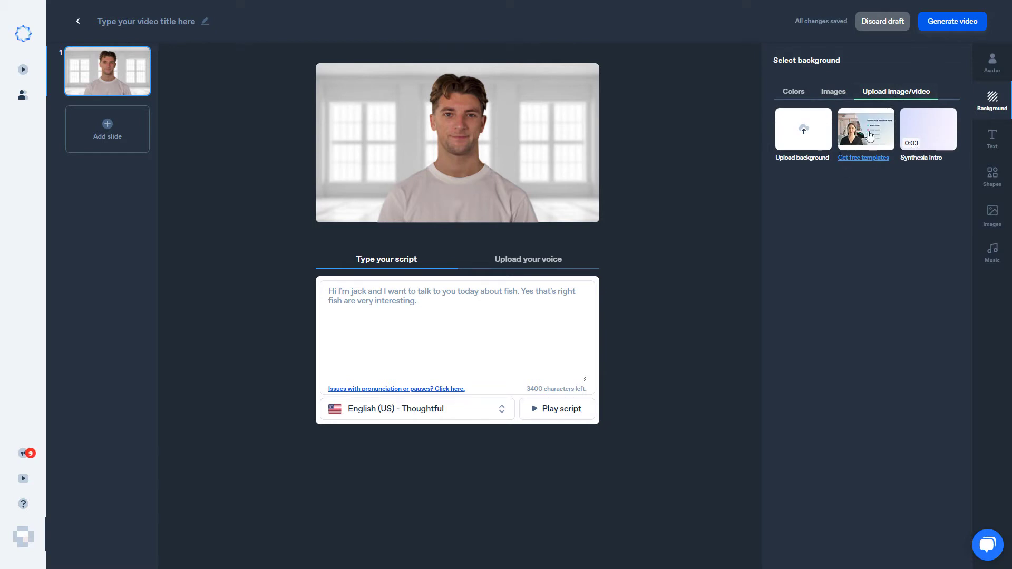
pyautogui.click(916, 148)
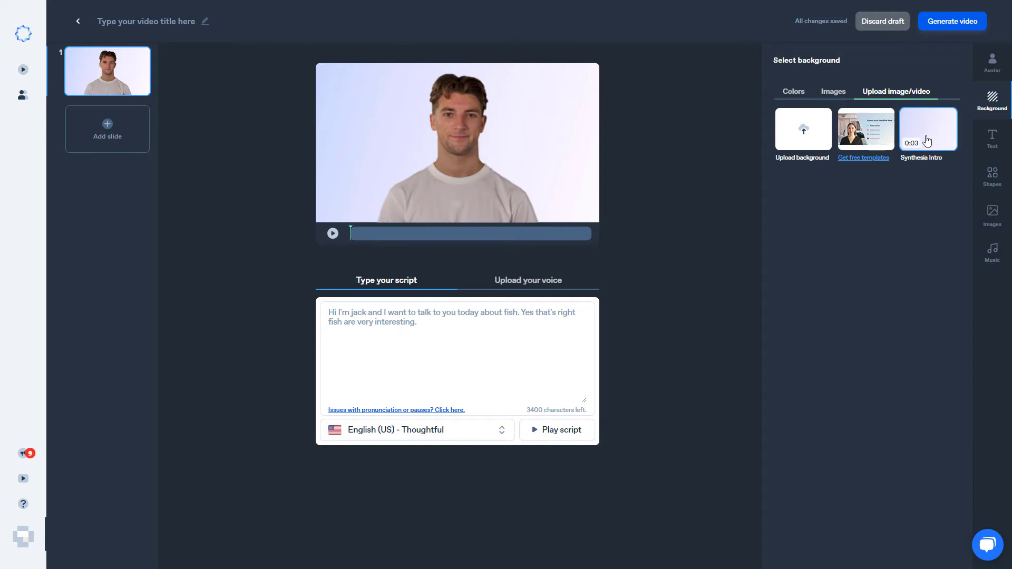
# Set the slide background to the Strong cyan color
pyautogui.click(793, 93)
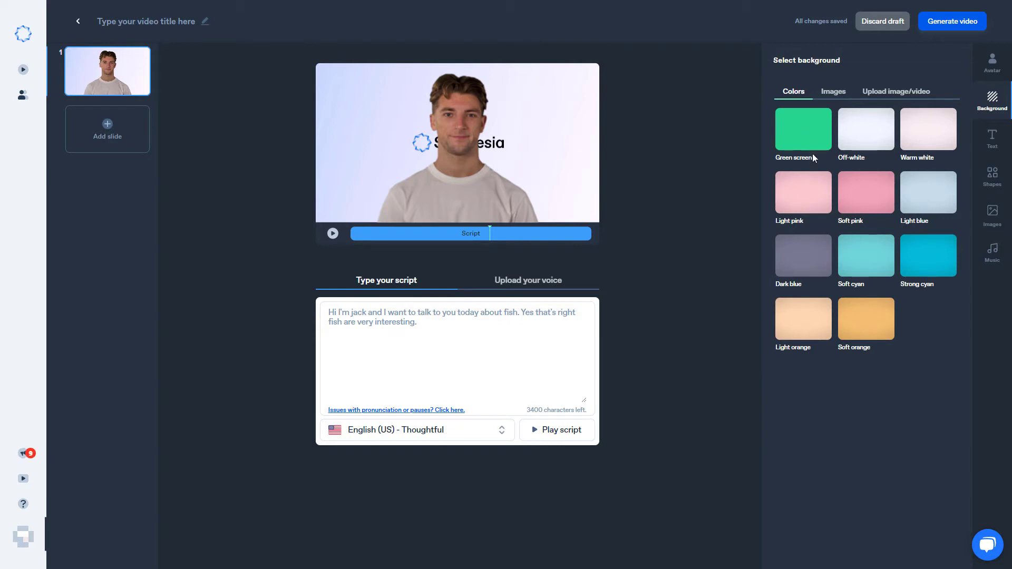
pyautogui.click(922, 260)
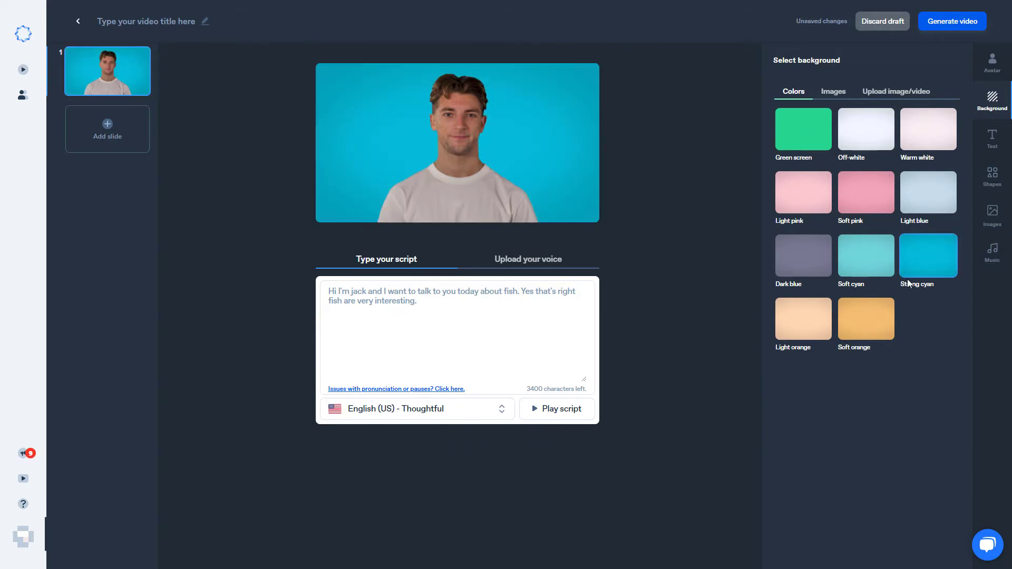
# Add a title to the slide and replace its placeholder text with "Fish"
pyautogui.click(993, 139)
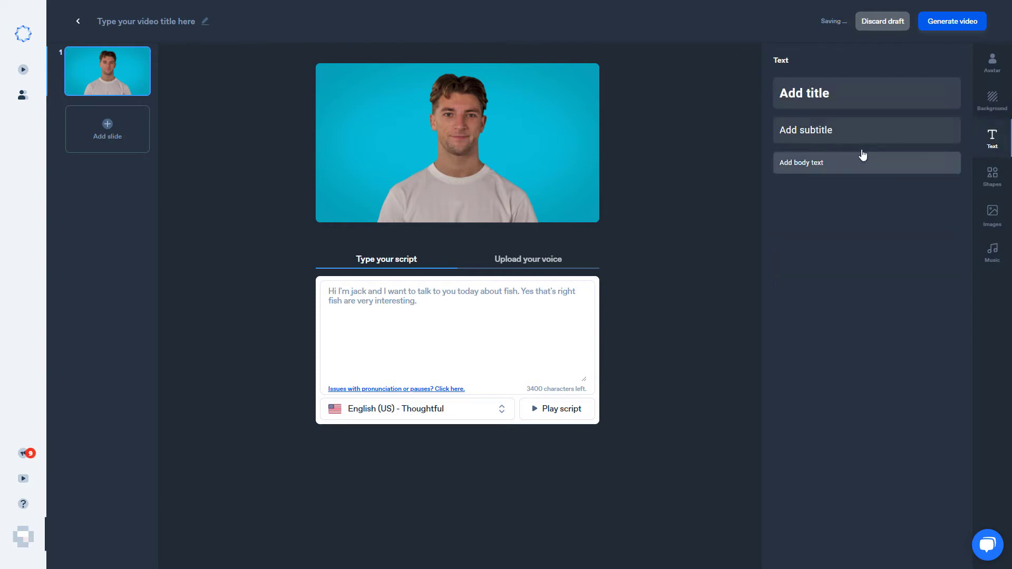
pyautogui.click(822, 102)
pyautogui.doubleClick(391, 102)
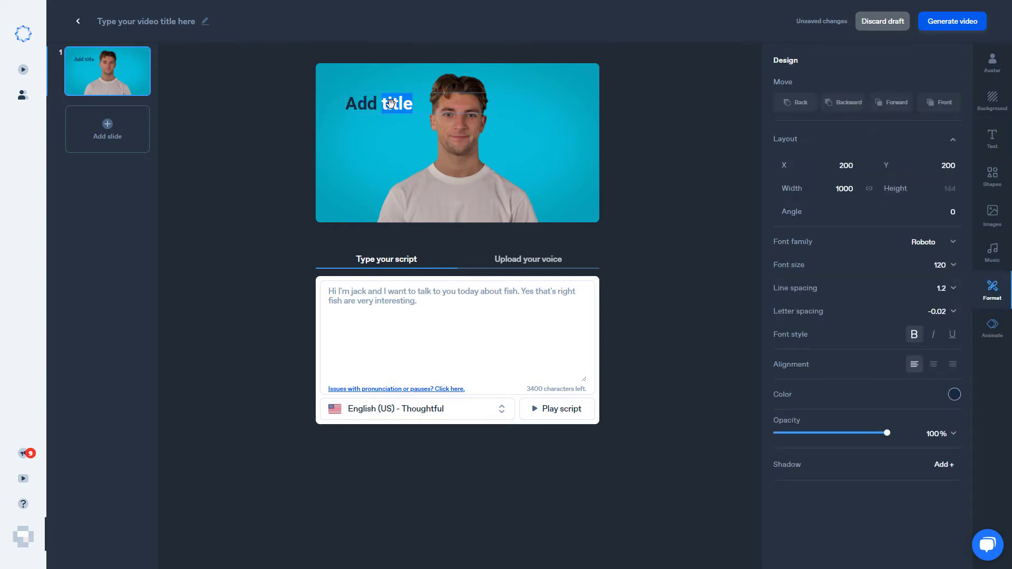
pyautogui.press('BackSpace')
pyautogui.press('BackSpace')
pyautogui.press('BackSpace')
pyautogui.press('BackSpace')
pyautogui.press('BackSpace')
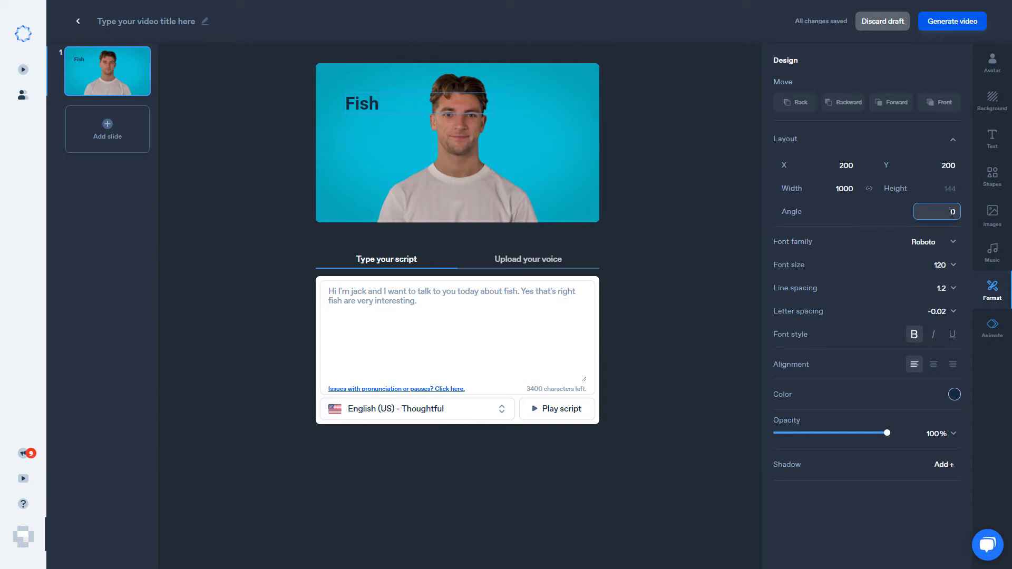
# Set the Fish title's angle to 315, after trying 45, and lower its opacity to 91%
pyautogui.press('Tab')
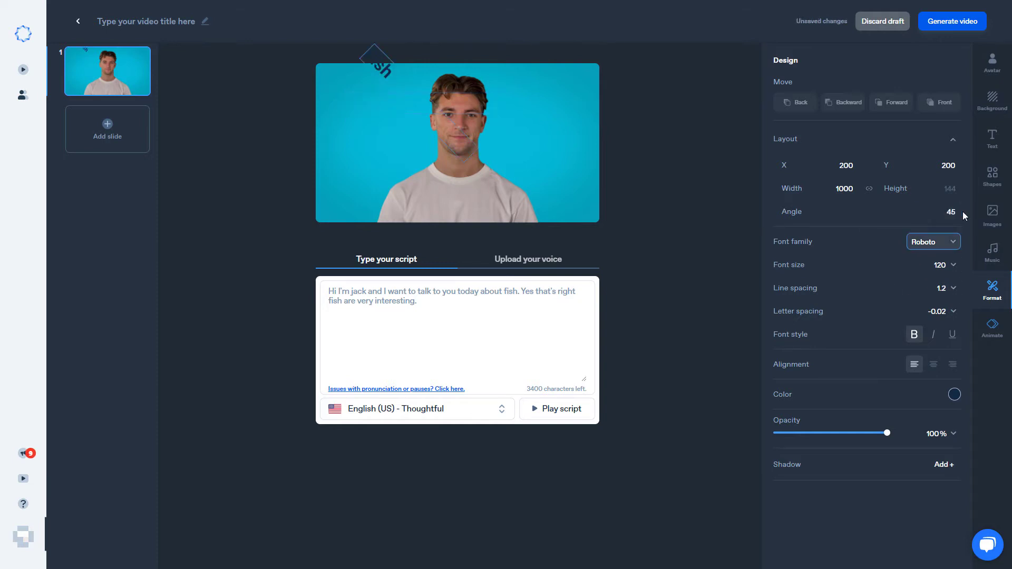
pyautogui.hotkey('shift', 'Tab')
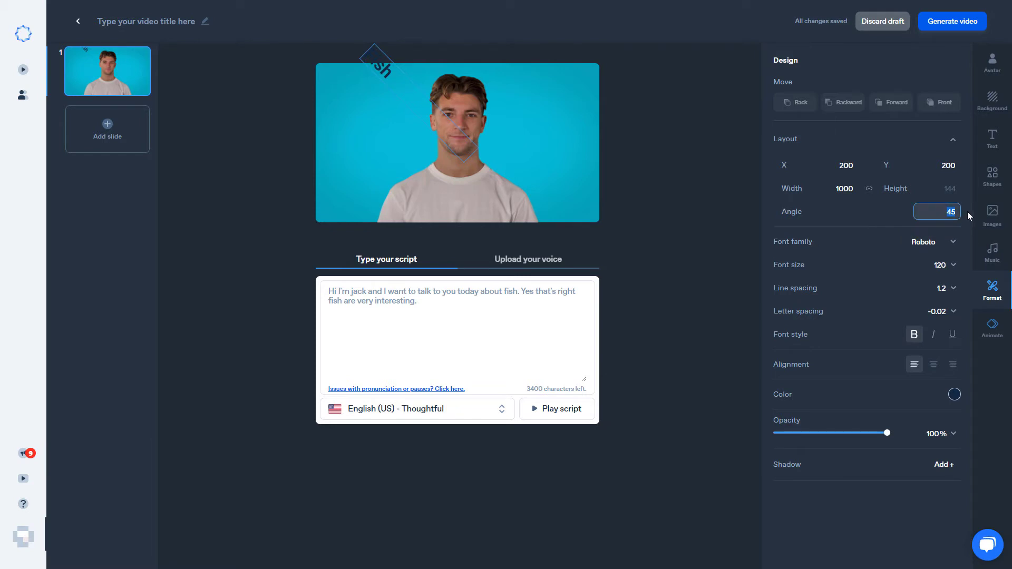
pyautogui.write('315')
pyautogui.press('Tab')
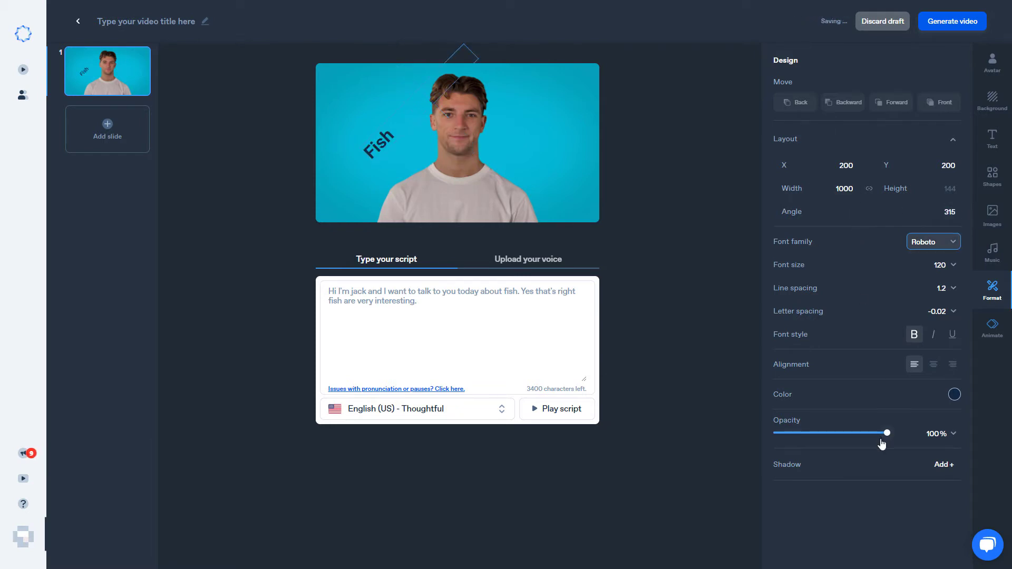
pyautogui.moveTo(888, 433); pyautogui.dragTo(877, 434)
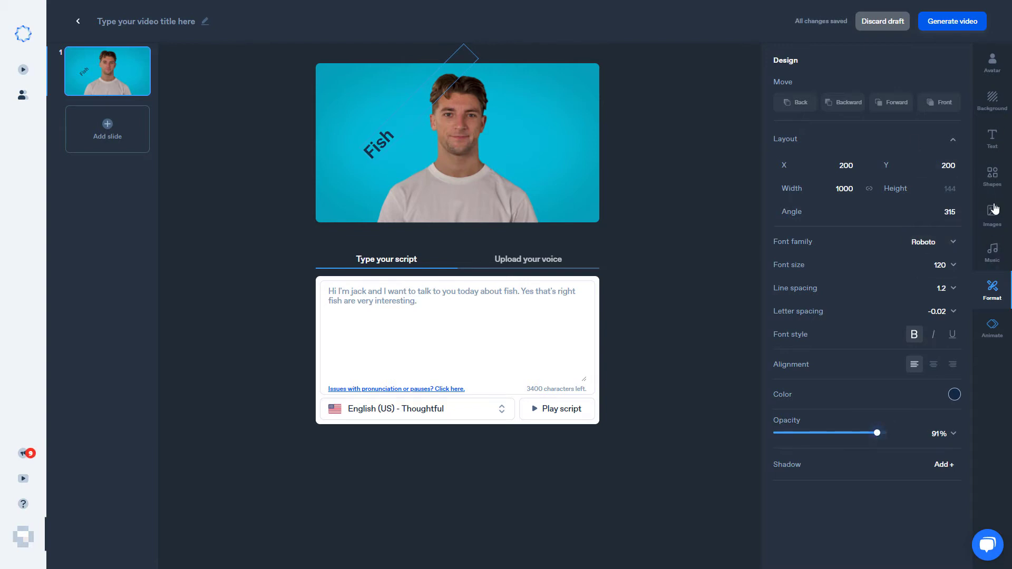
# Add a rounded square shape and enlarge it to about 435 by 425 so that it covers the Fish title
pyautogui.click(995, 101)
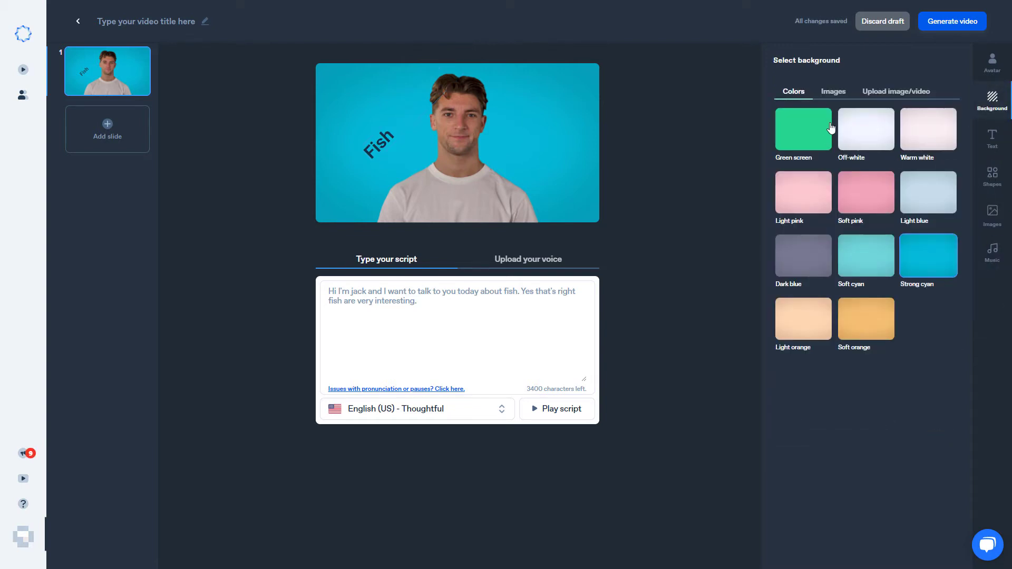
pyautogui.click(998, 182)
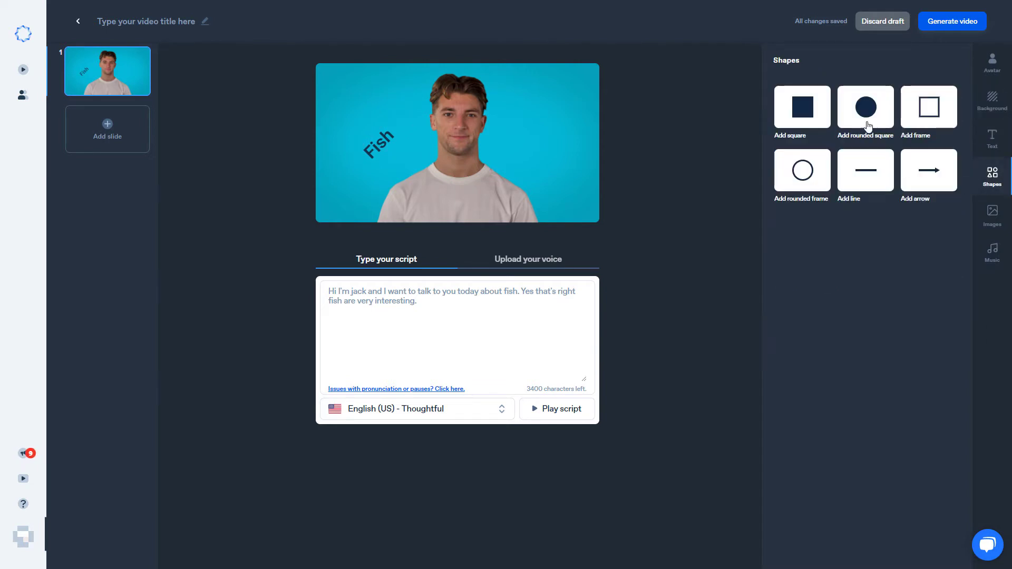
pyautogui.moveTo(866, 108); pyautogui.dragTo(601, 152)
pyautogui.click(865, 105)
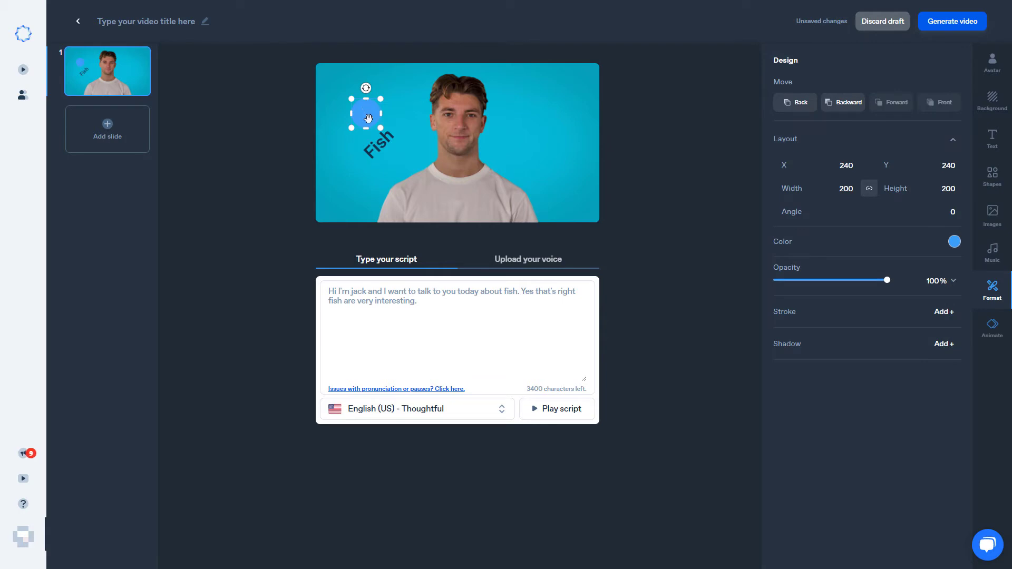
pyautogui.moveTo(365, 104); pyautogui.dragTo(419, 182)
pyautogui.moveTo(361, 127)
pyautogui.mouseDown()
pyautogui.moveTo(355, 119)
pyautogui.moveTo(373, 139)
pyautogui.mouseUp()
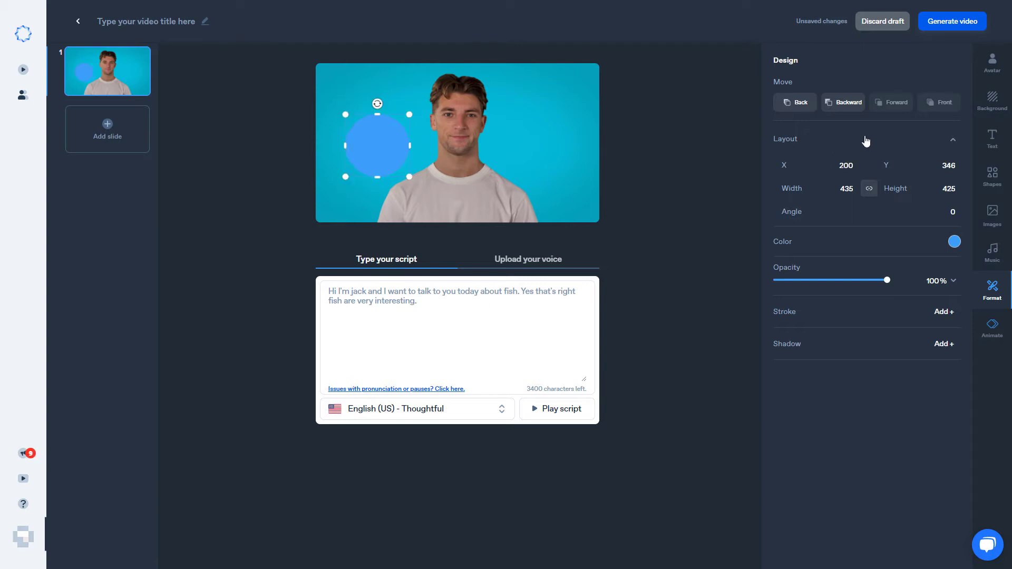
# Move the blue circle backward behind the Fish title and shift it up to about X 200, Y 328
pyautogui.click(848, 106)
pyautogui.click(849, 104)
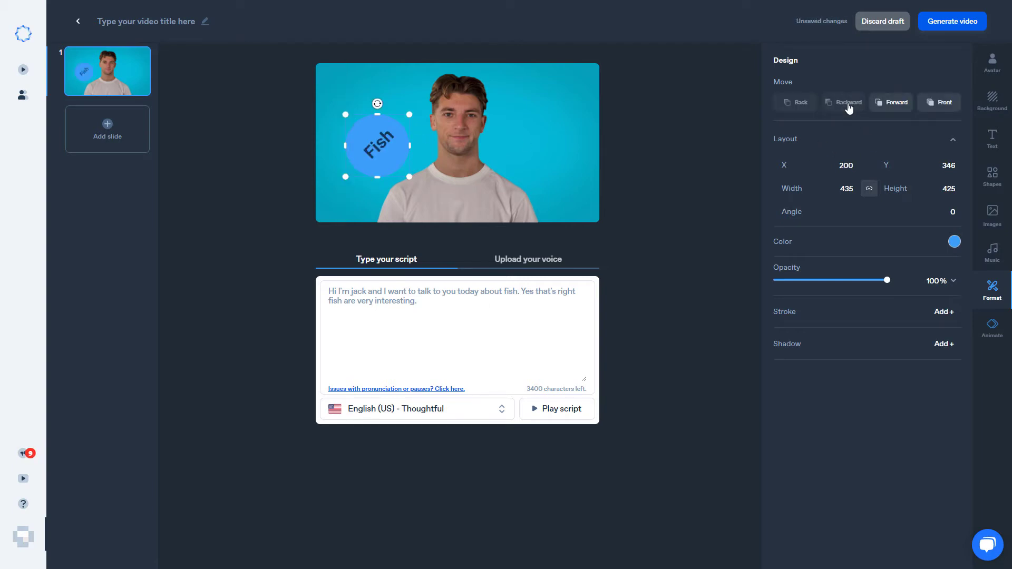
pyautogui.moveTo(382, 159); pyautogui.dragTo(383, 160)
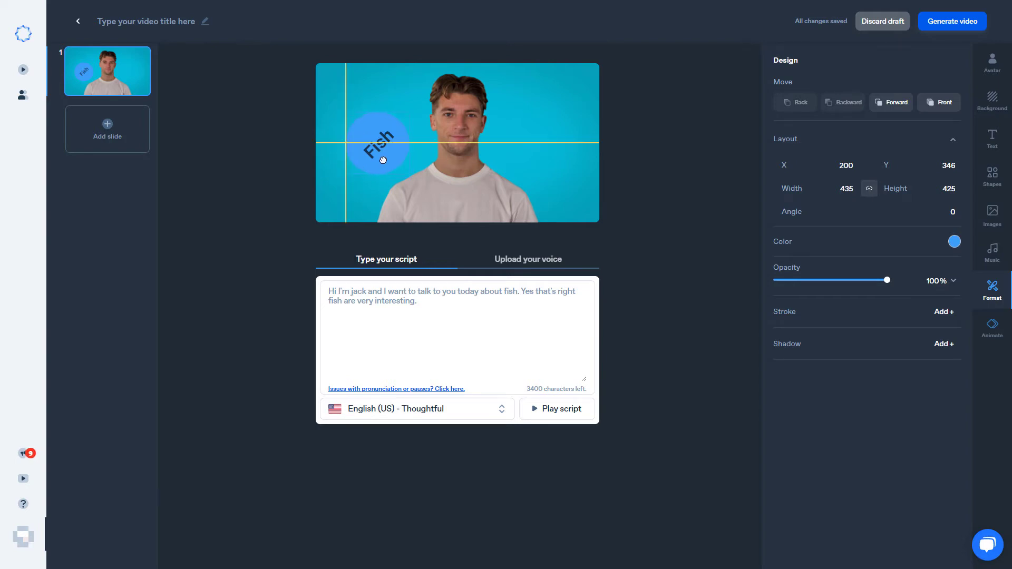
pyautogui.moveTo(456, 169); pyautogui.dragTo(456, 169)
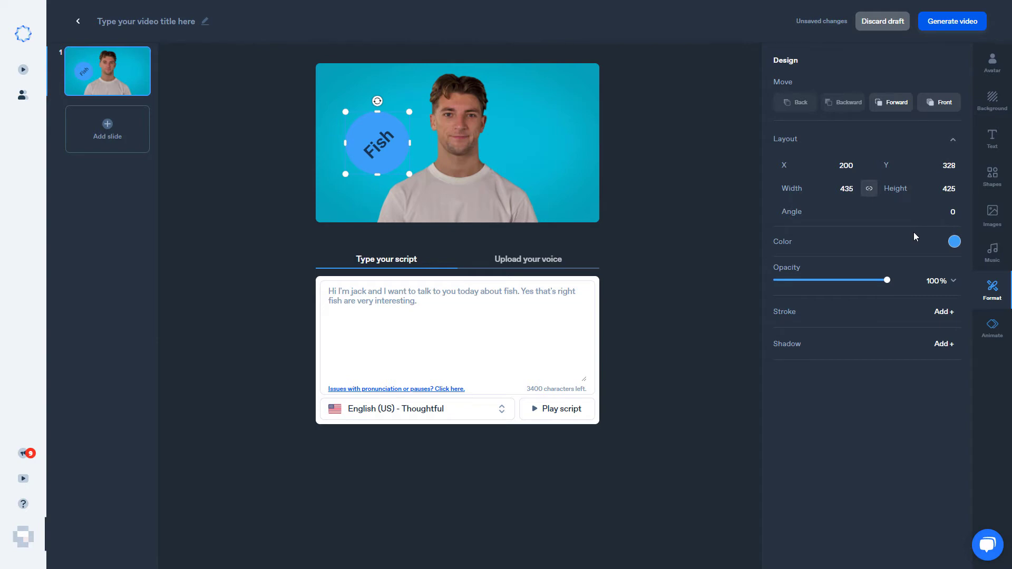
# Apply the Fade in enter animation to both the blue circle and the Fish title
pyautogui.click(995, 328)
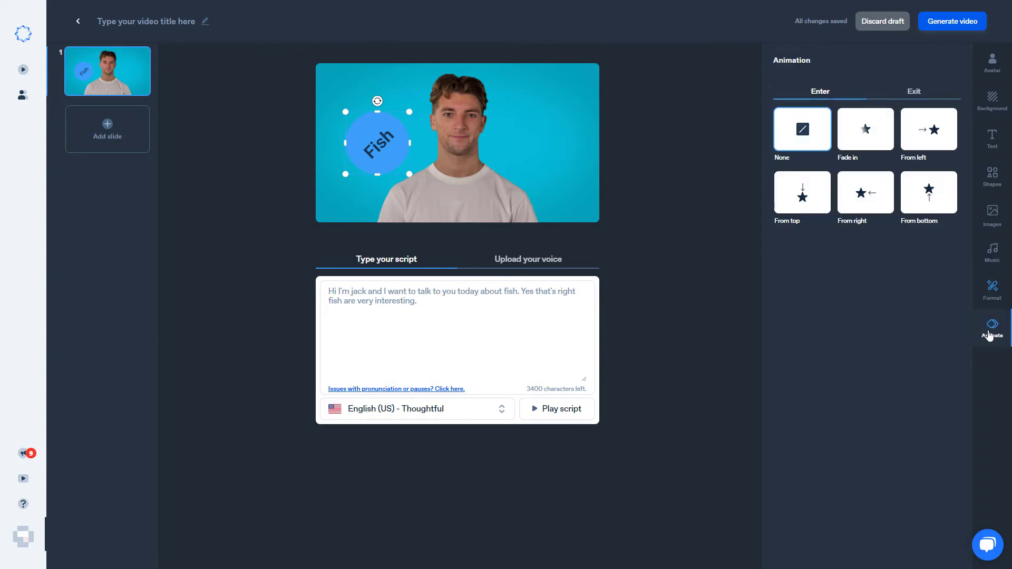
pyautogui.click(866, 132)
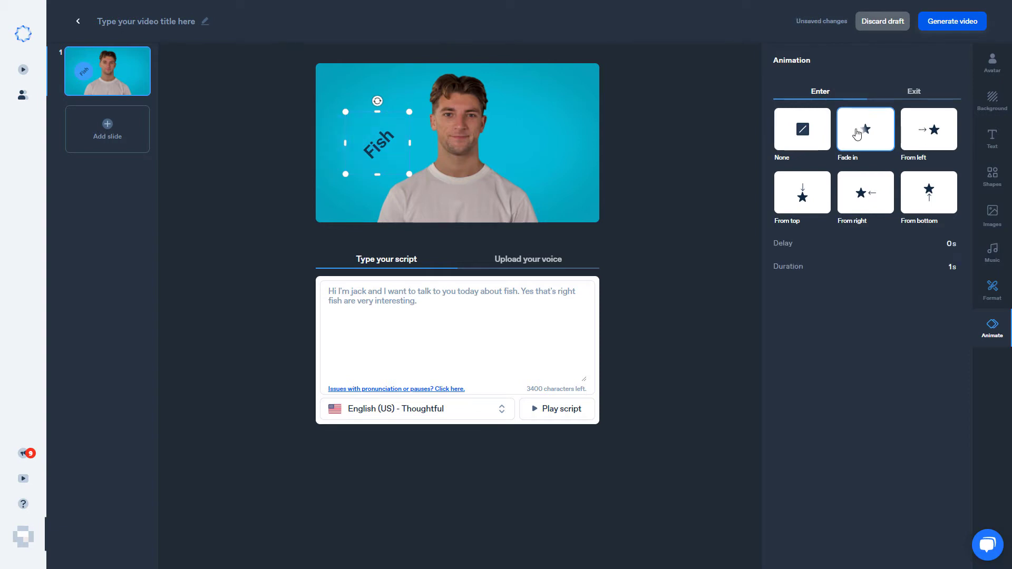
pyautogui.click(376, 152)
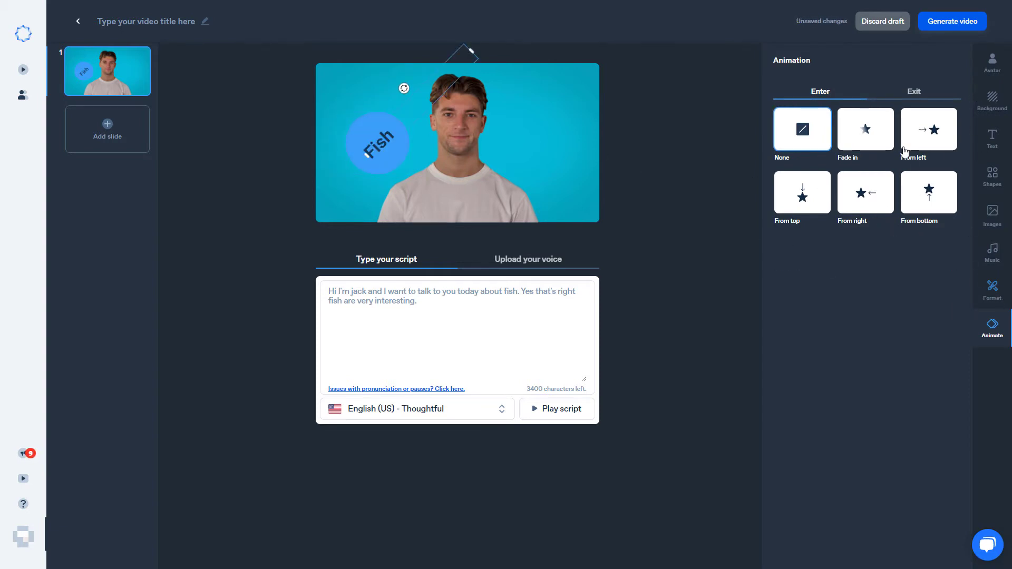
pyautogui.click(879, 128)
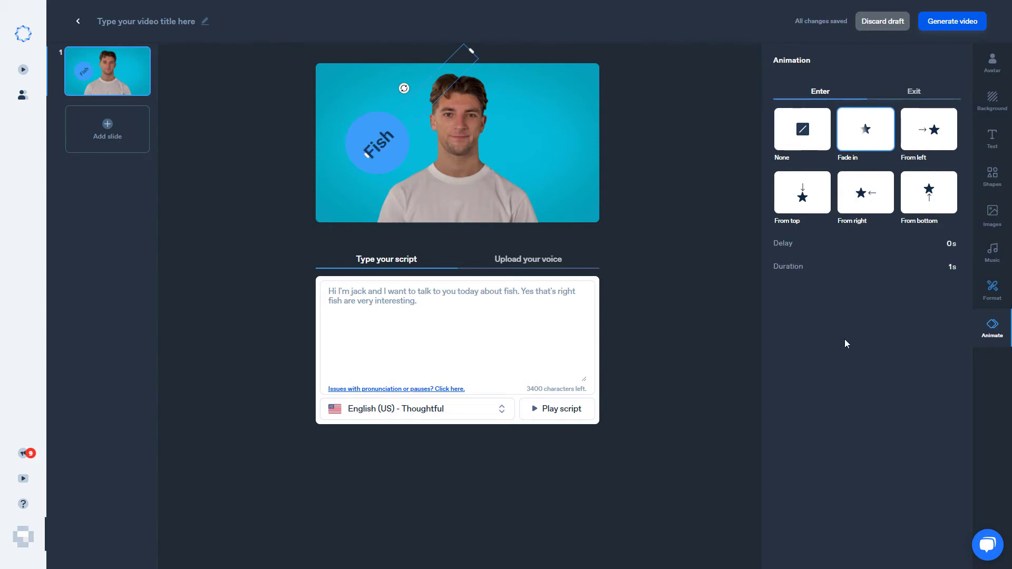
# Add a line shape to the slide and set its color to black (#000000)
pyautogui.click(993, 180)
pyautogui.click(875, 179)
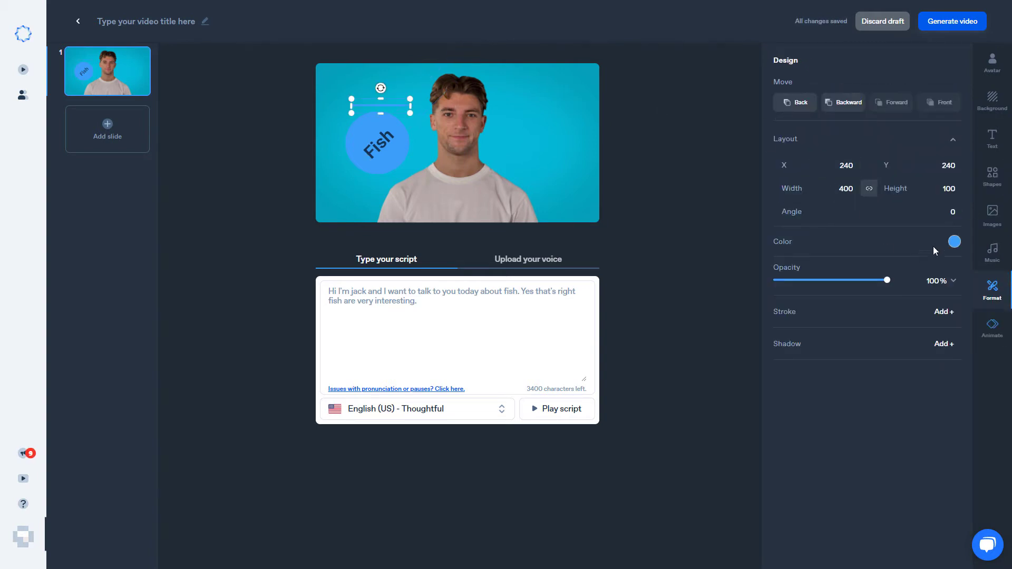
pyautogui.click(953, 244)
pyautogui.moveTo(875, 298); pyautogui.dragTo(827, 332)
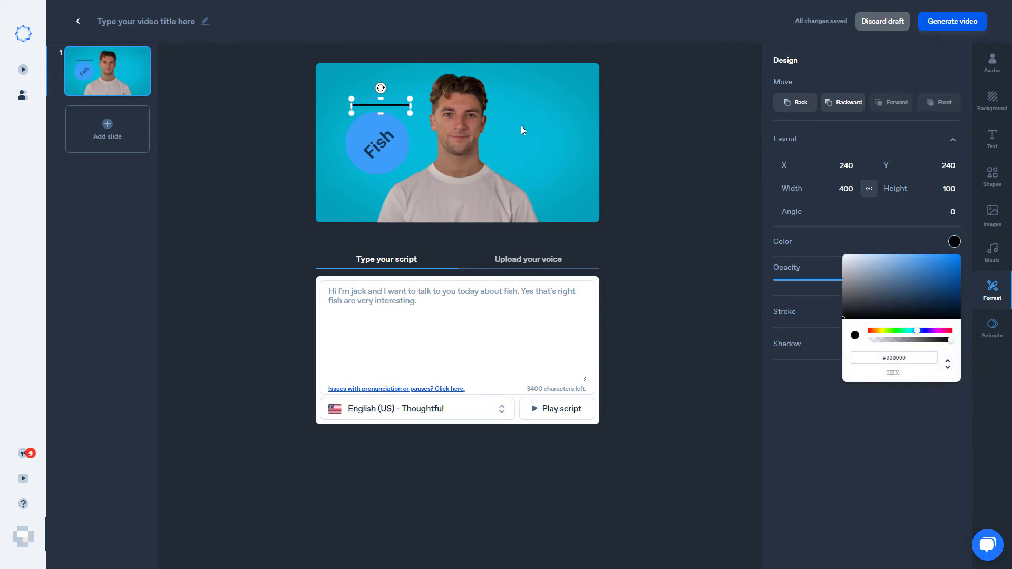
pyautogui.click(817, 379)
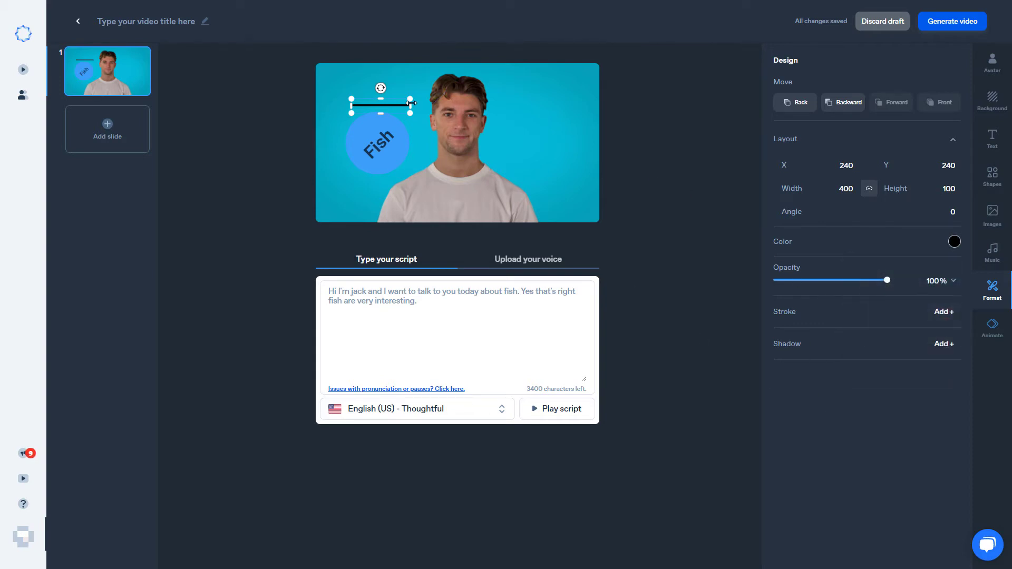
# Stretch the black line across the slide from X 0 to a width of about 1900
pyautogui.moveTo(411, 106); pyautogui.dragTo(597, 112)
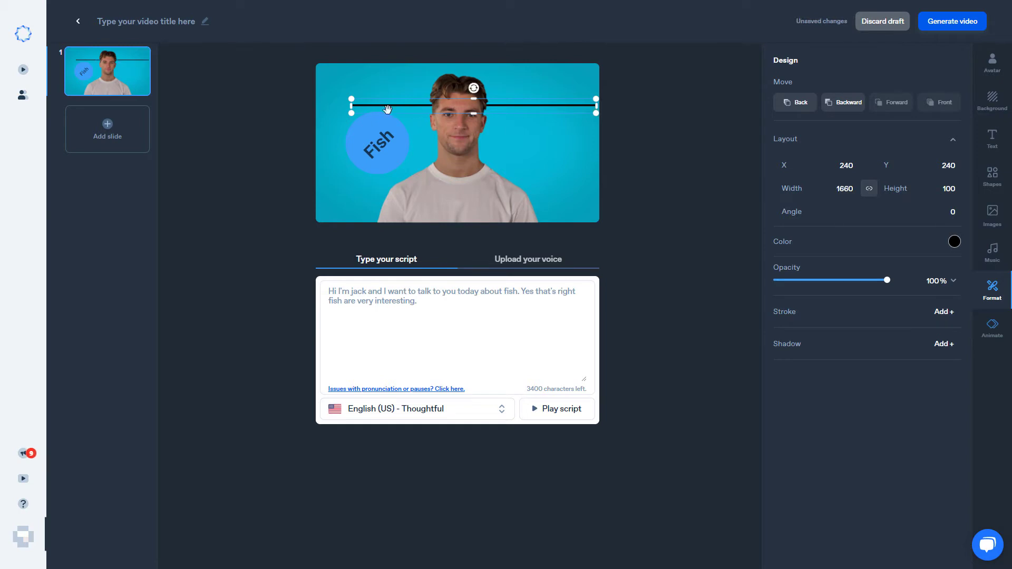
pyautogui.moveTo(351, 107); pyautogui.dragTo(315, 107)
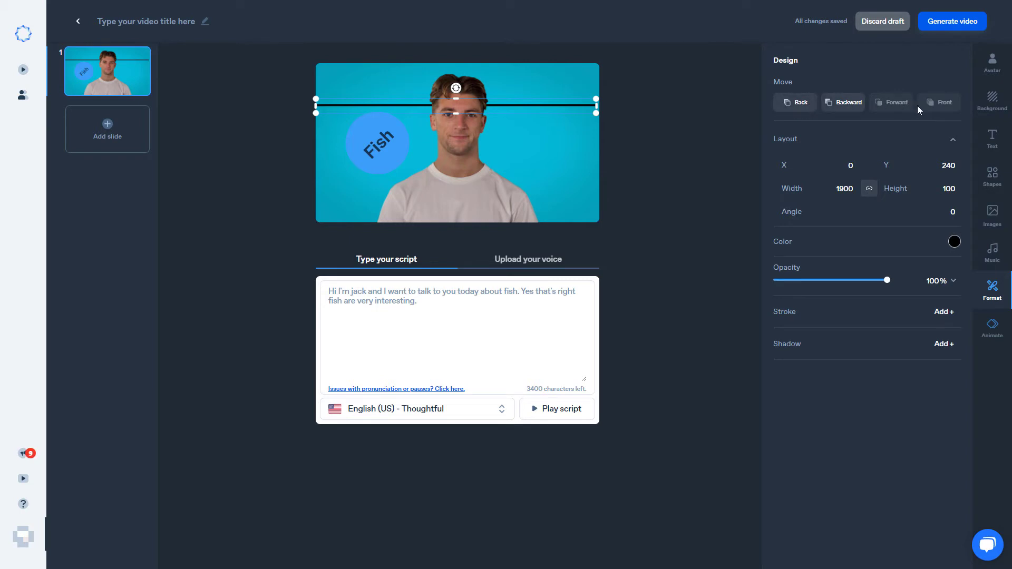
pyautogui.click(712, 166)
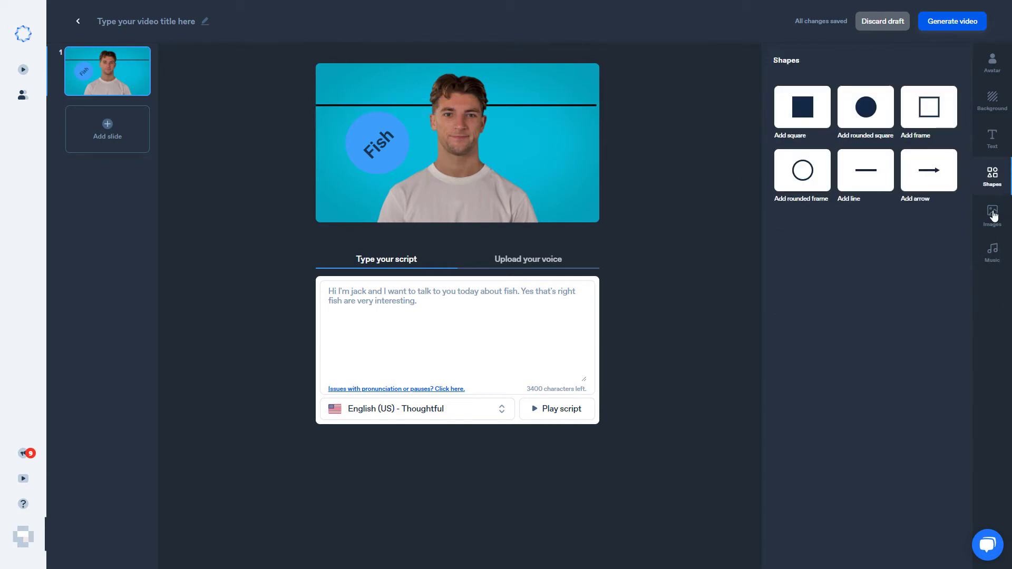
# Set the video's background music to Inspirational
pyautogui.click(993, 214)
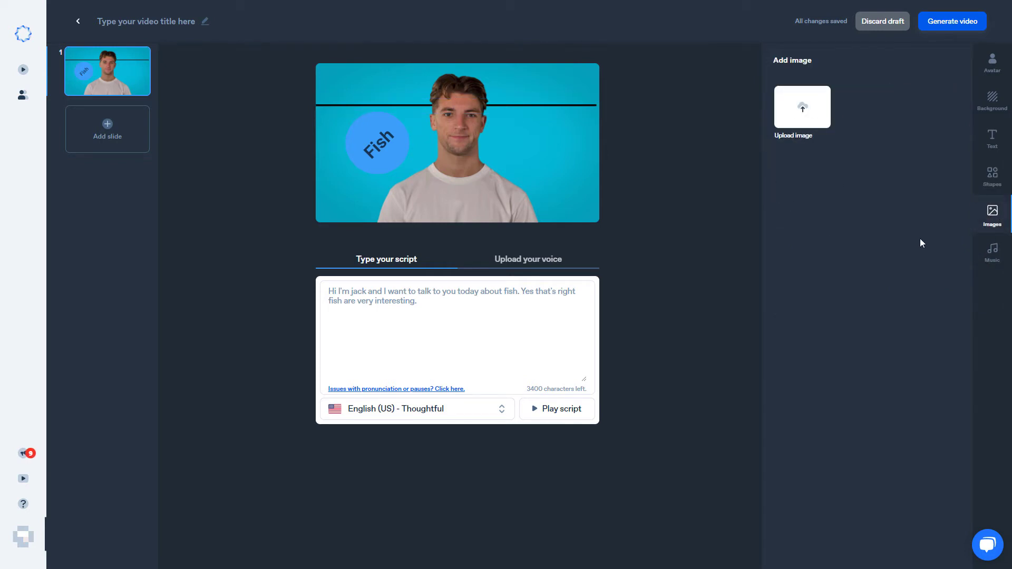
pyautogui.click(993, 250)
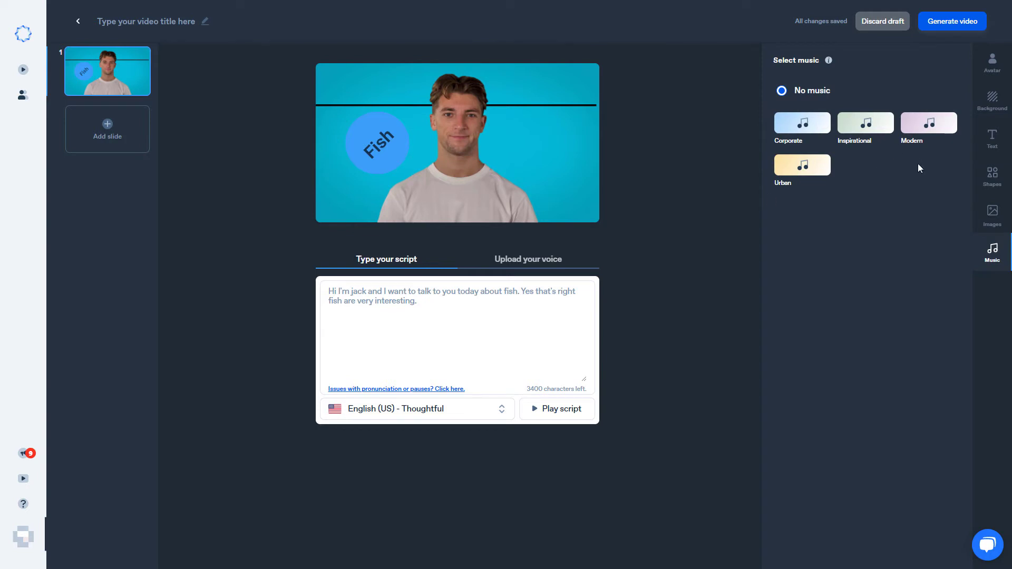
pyautogui.moveTo(893, 133)
pyautogui.moveTo(799, 167)
pyautogui.click(865, 127)
# Add a second slide and enter the script "Wow a video about fish. Oh big G, you're spoiling us!"
pyautogui.click(111, 132)
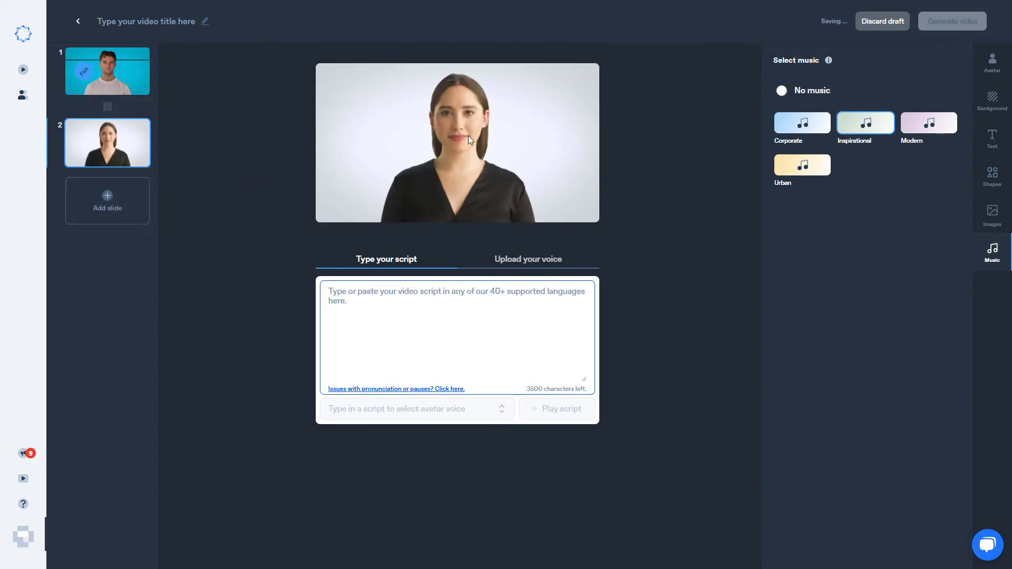
pyautogui.click(394, 304)
pyautogui.write('Wow that')
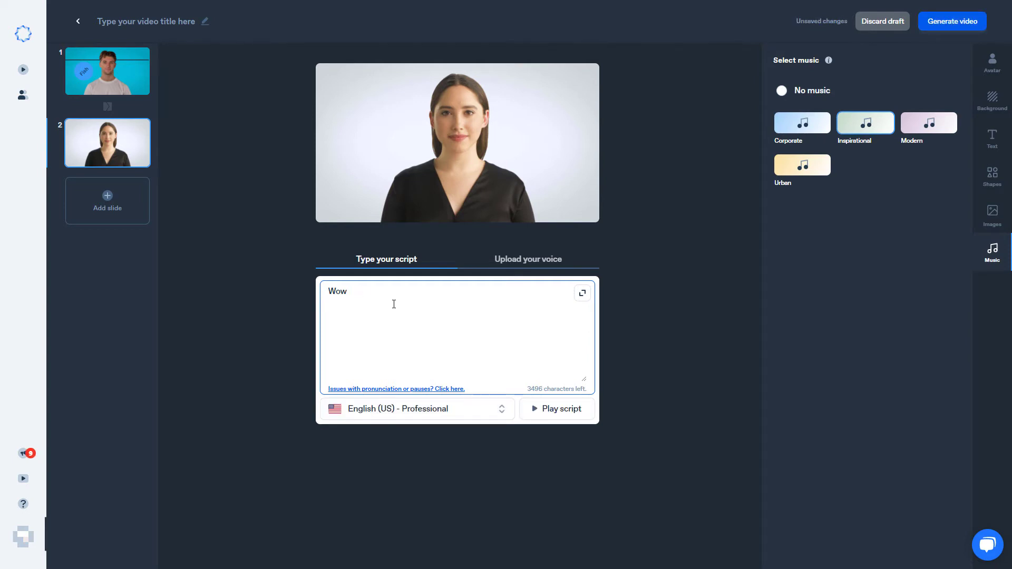
pyautogui.write("video about fish. Oh big G, you're spo")
pyautogui.press('BackSpace')
pyautogui.press('BackSpace')
pyautogui.press('BackSpace')
pyautogui.press('BackSpace')
pyautogui.press('BackSpace')
pyautogui.press('BackSpace')
pyautogui.write("'re spoiling us!")
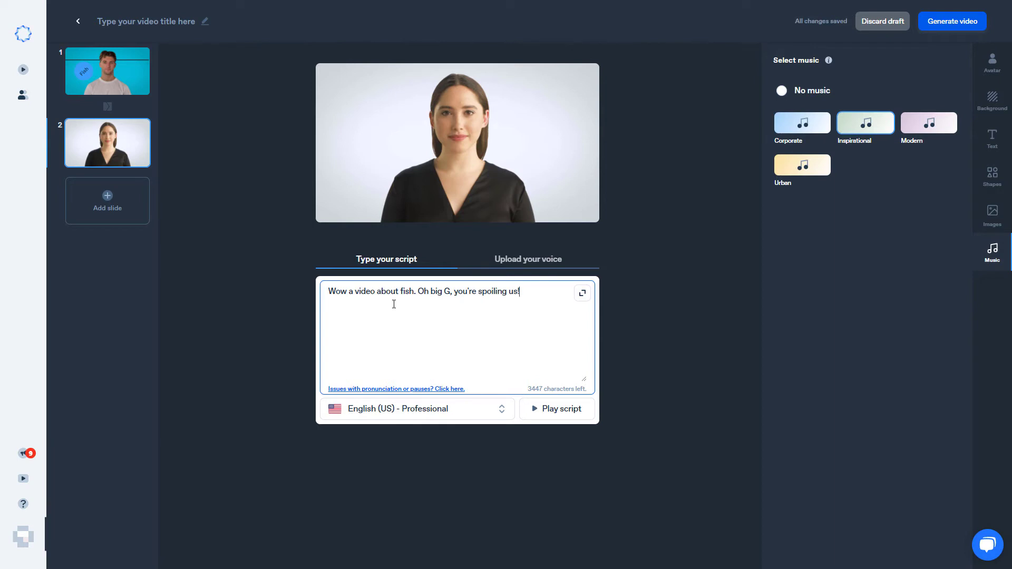
# Apply the Slide down transition between the first and second slides
pyautogui.click(107, 110)
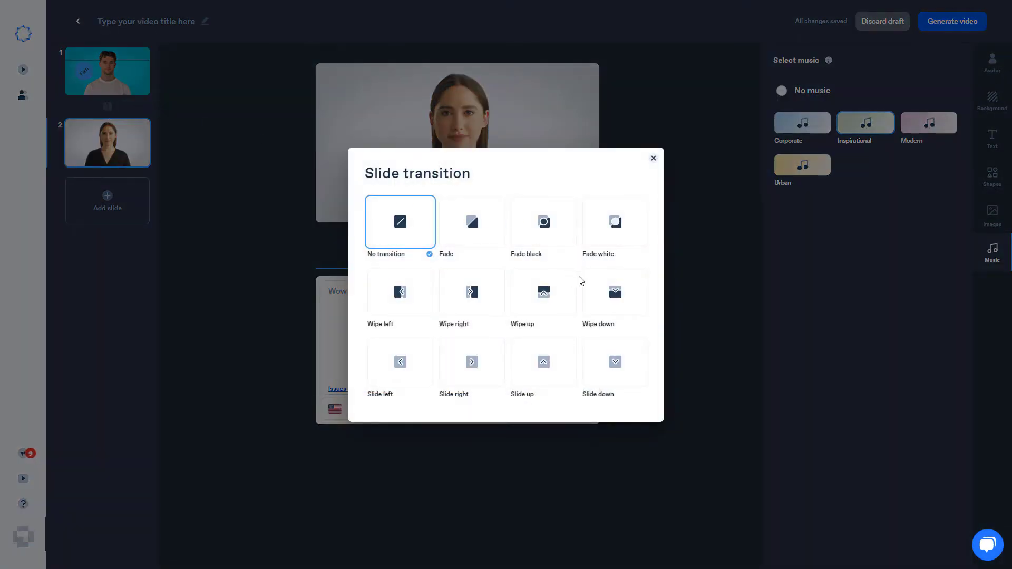
pyautogui.click(609, 376)
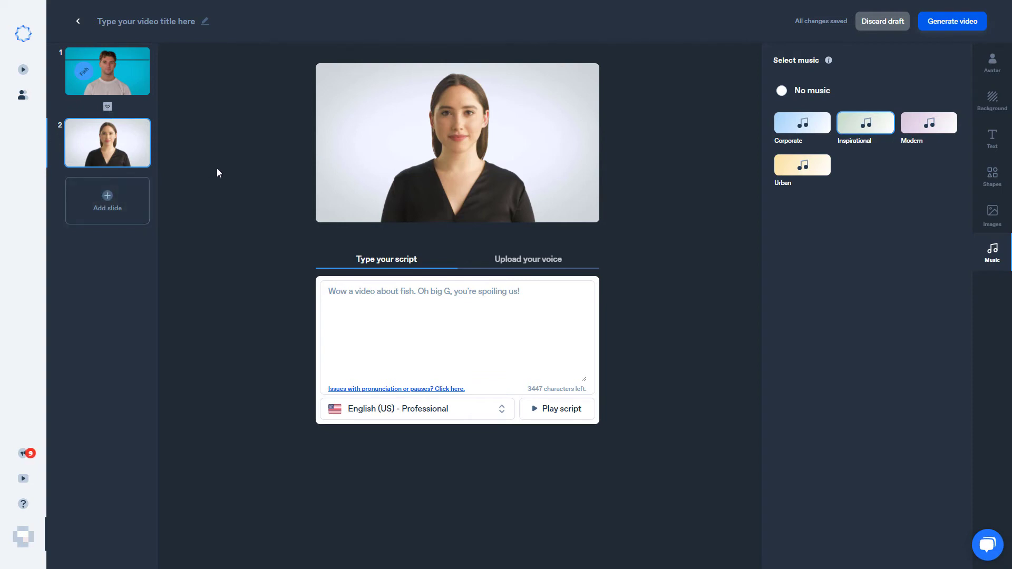
# Add a third slide and switch its Anna avatar to the Circle presentation
pyautogui.click(109, 198)
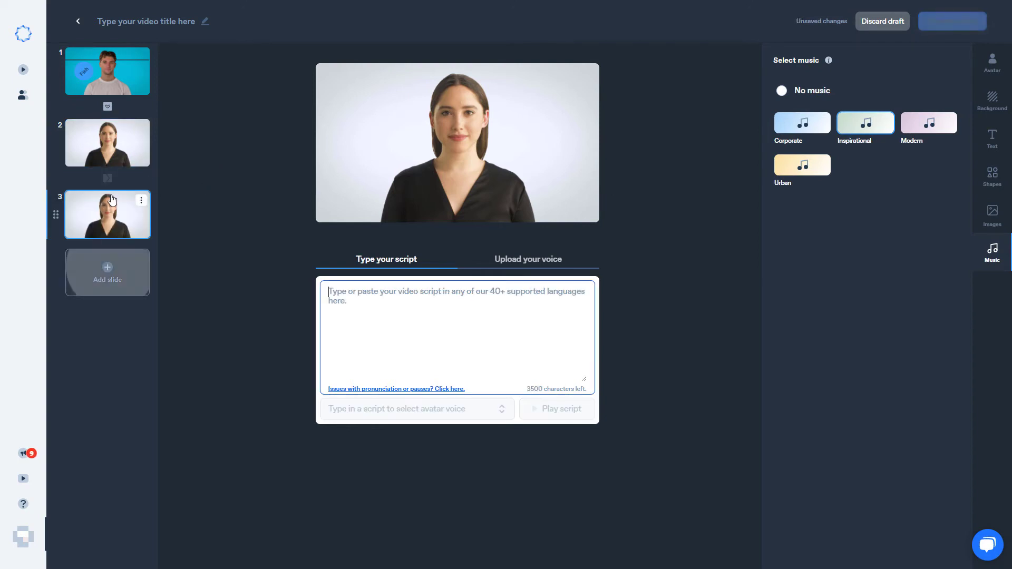
pyautogui.click(141, 203)
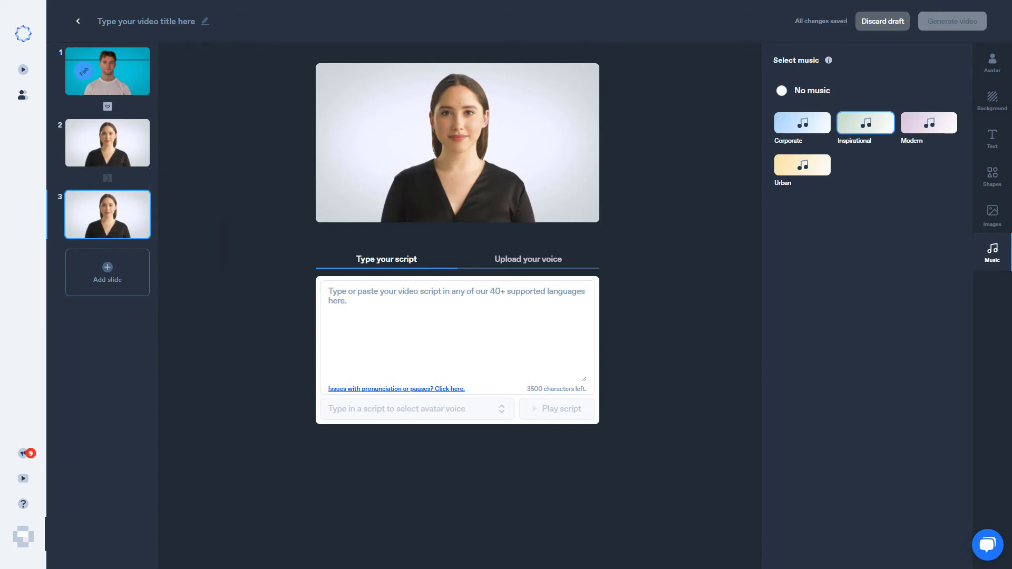
pyautogui.click(993, 60)
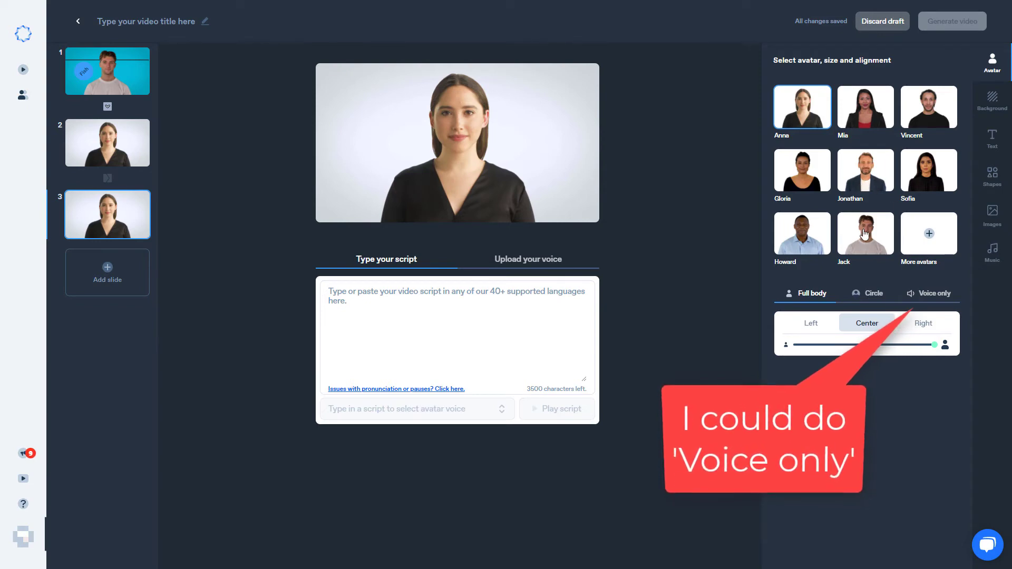
pyautogui.click(878, 297)
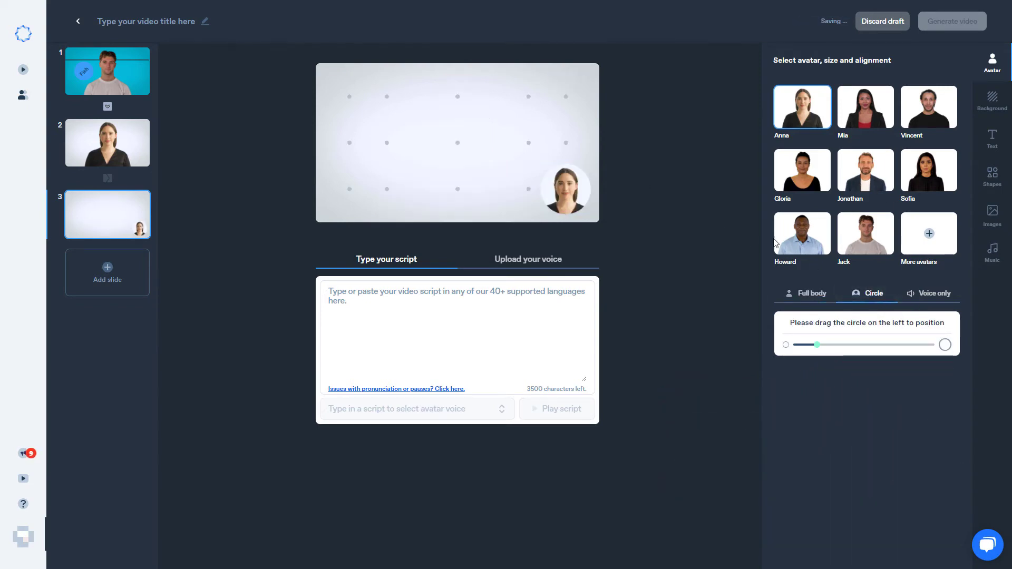
# Set the third slide's background to Strong cyan and enter the script "See you next time"
pyautogui.click(993, 102)
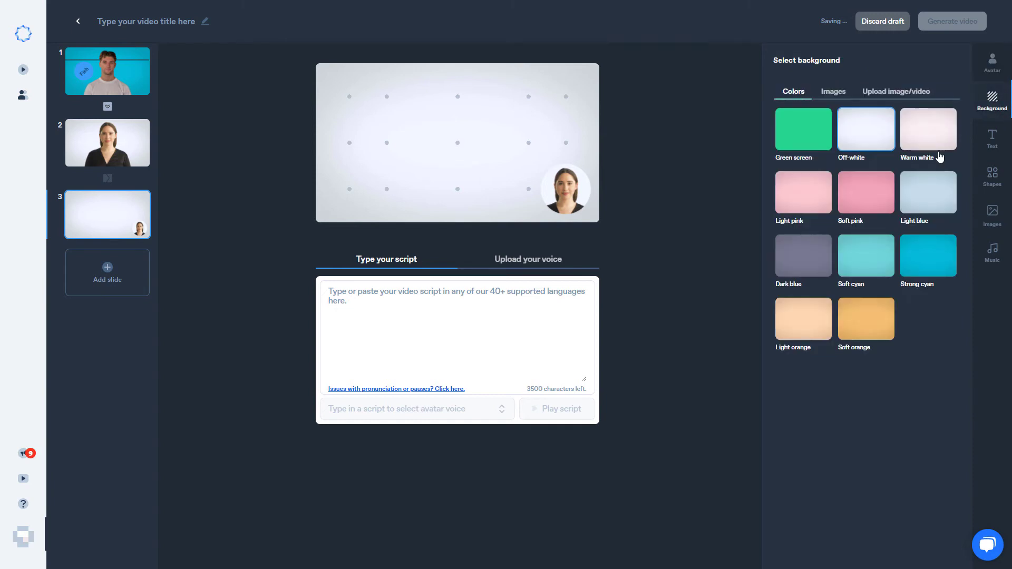
pyautogui.click(920, 248)
pyautogui.click(463, 293)
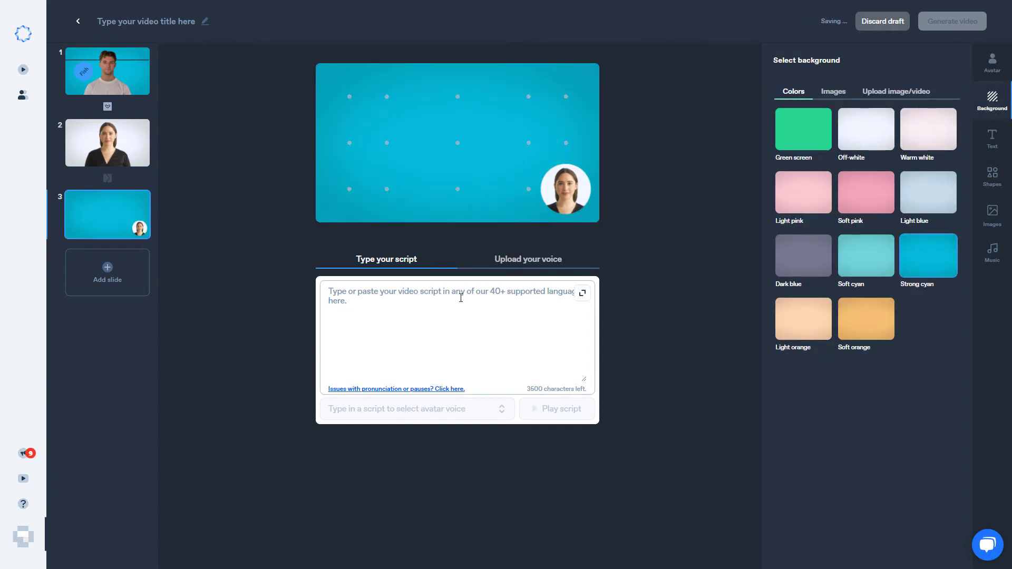
pyautogui.write('See you next time')
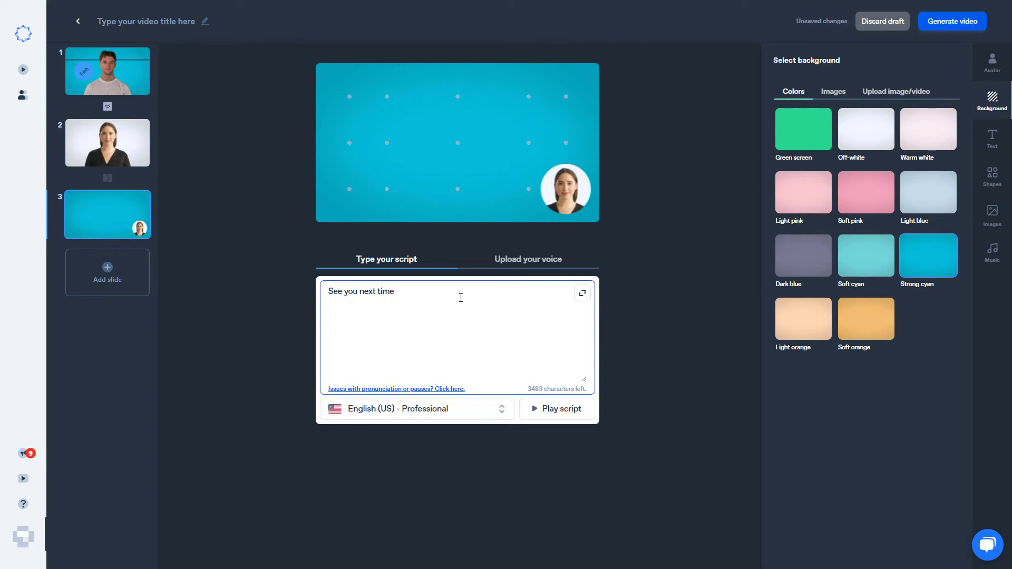
# Add a title to the third slide with the text "Subscribe"
pyautogui.click(990, 141)
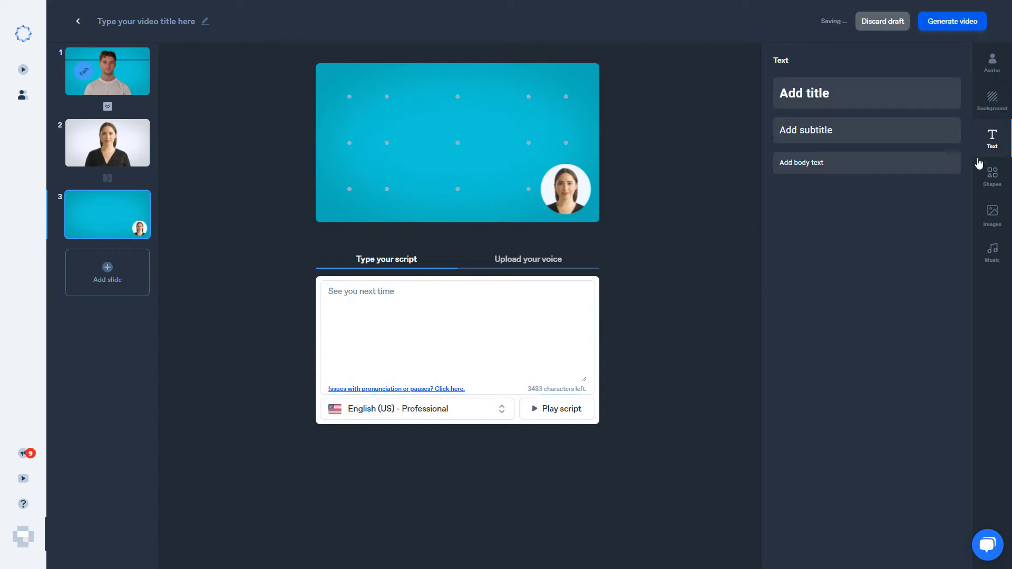
pyautogui.click(796, 102)
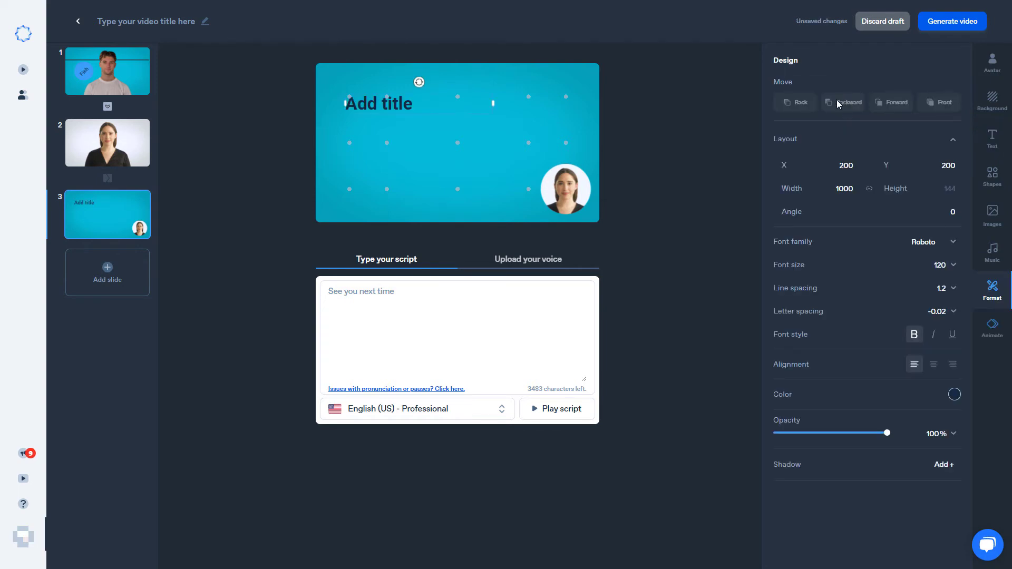
pyautogui.doubleClick(371, 104)
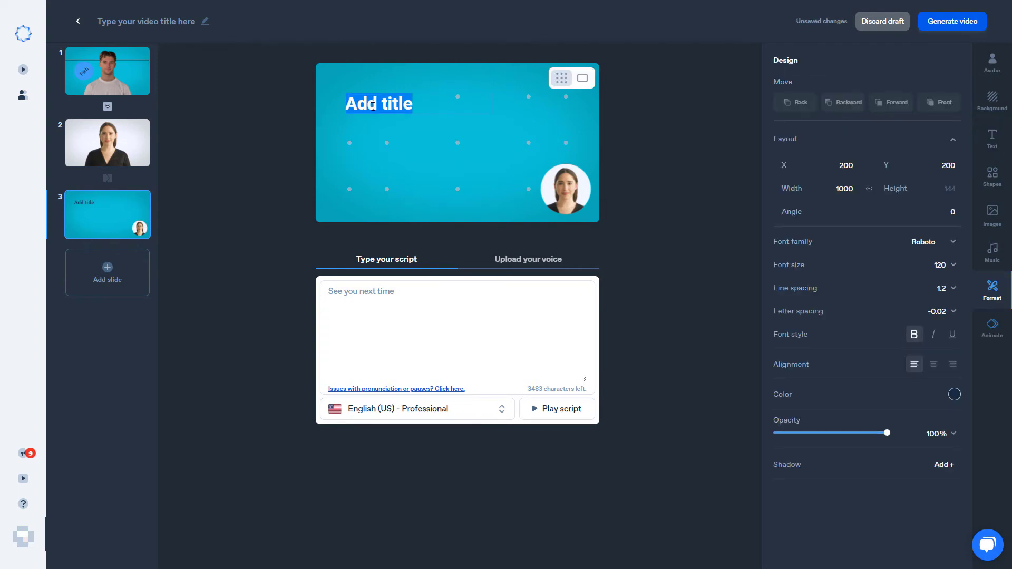
pyautogui.write('Subscrib')
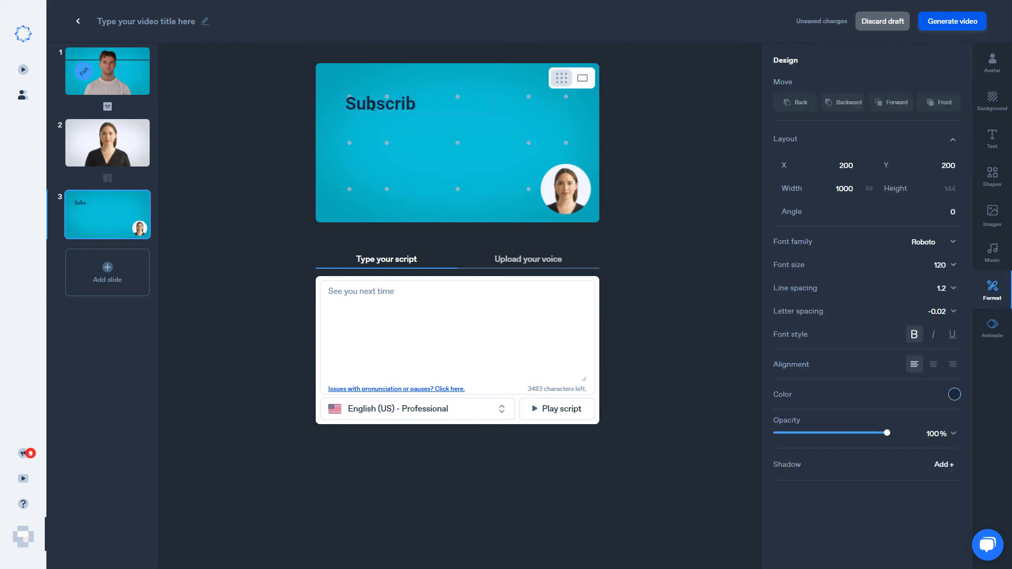
pyautogui.write('e')
pyautogui.click(714, 138)
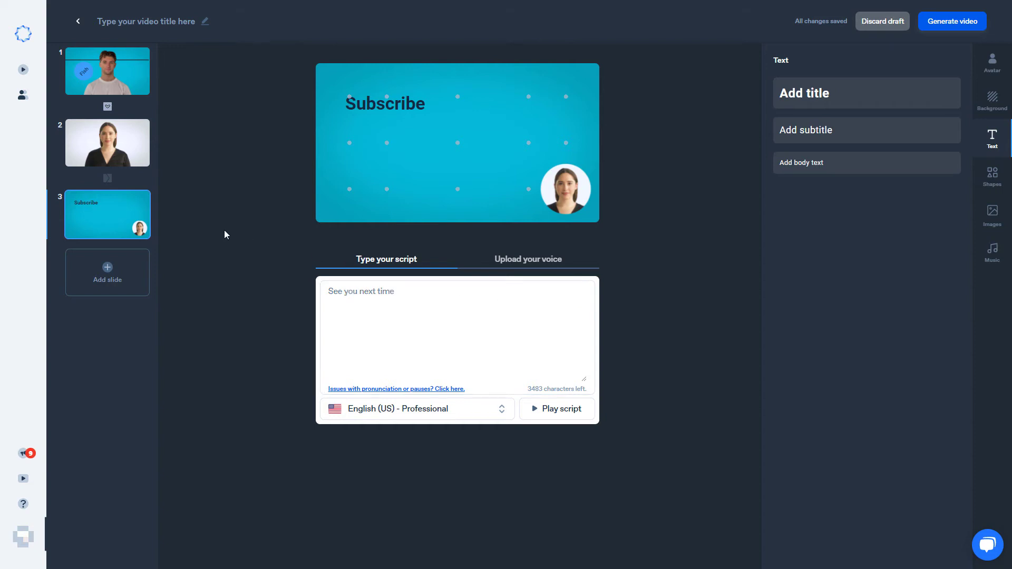
# Apply the Slide up transition between the second and third slides
pyautogui.click(107, 179)
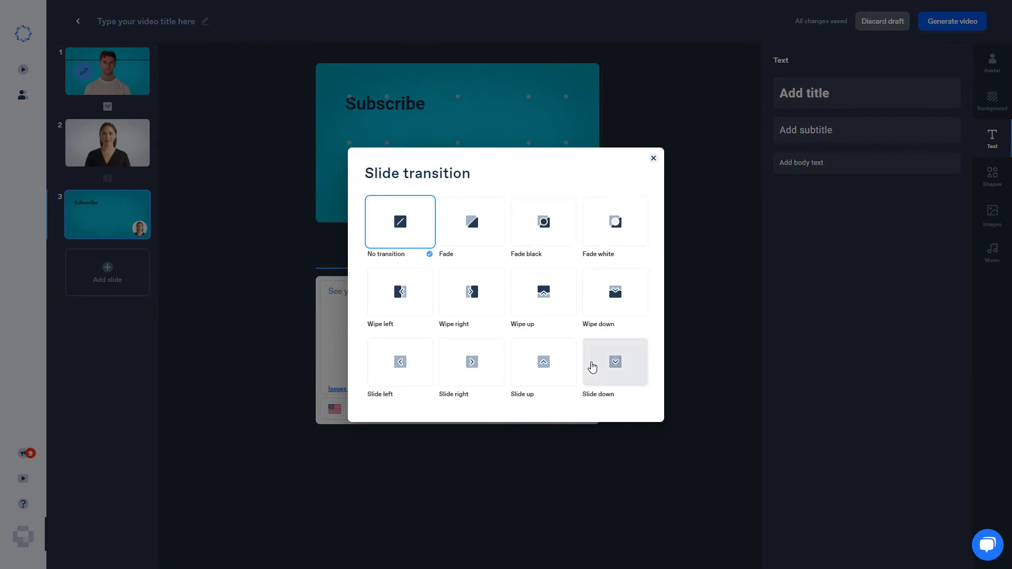
pyautogui.click(538, 368)
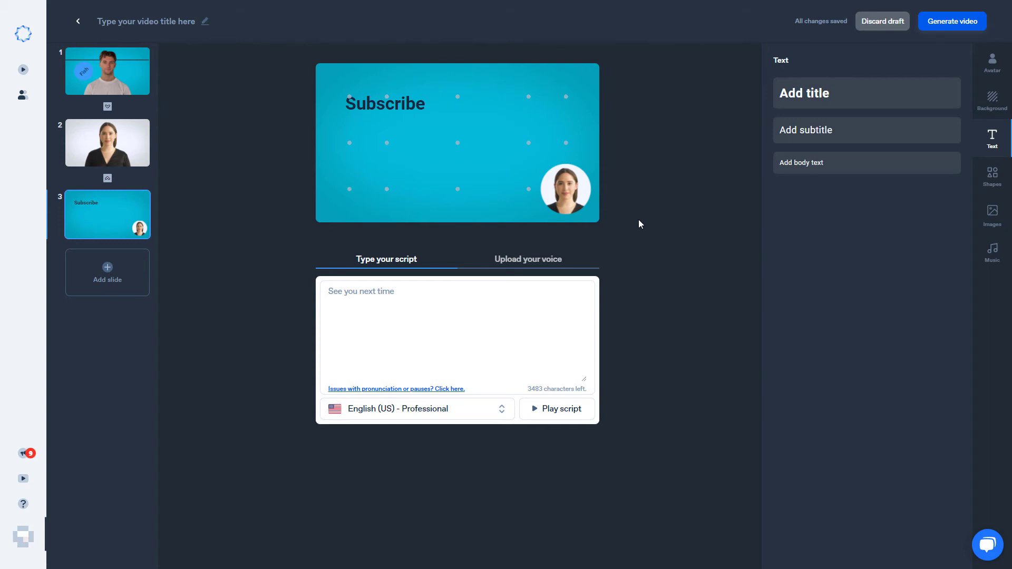
# Generate the video with the title "Demo", saving and processing it
pyautogui.click(951, 22)
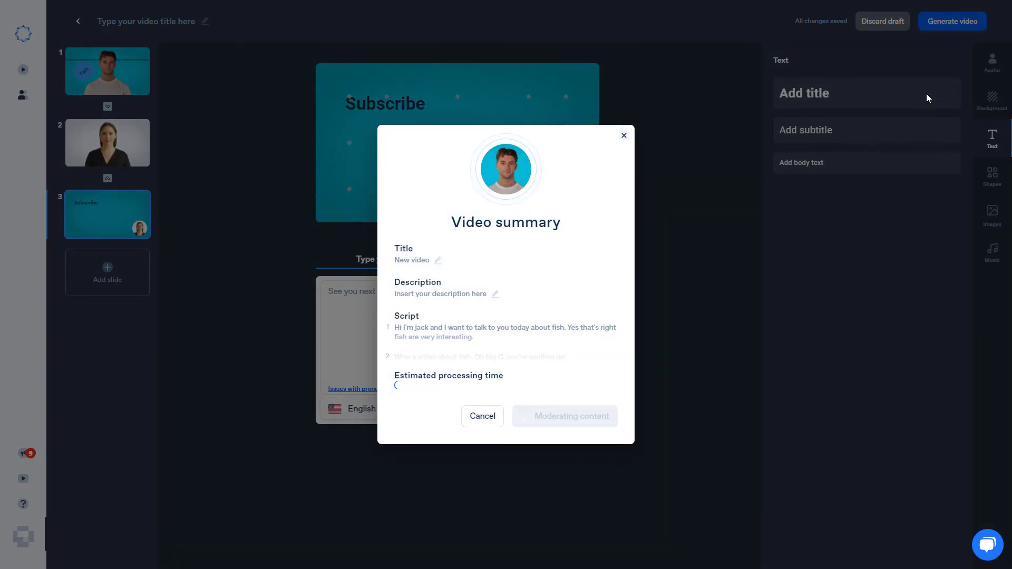
pyautogui.click(438, 261)
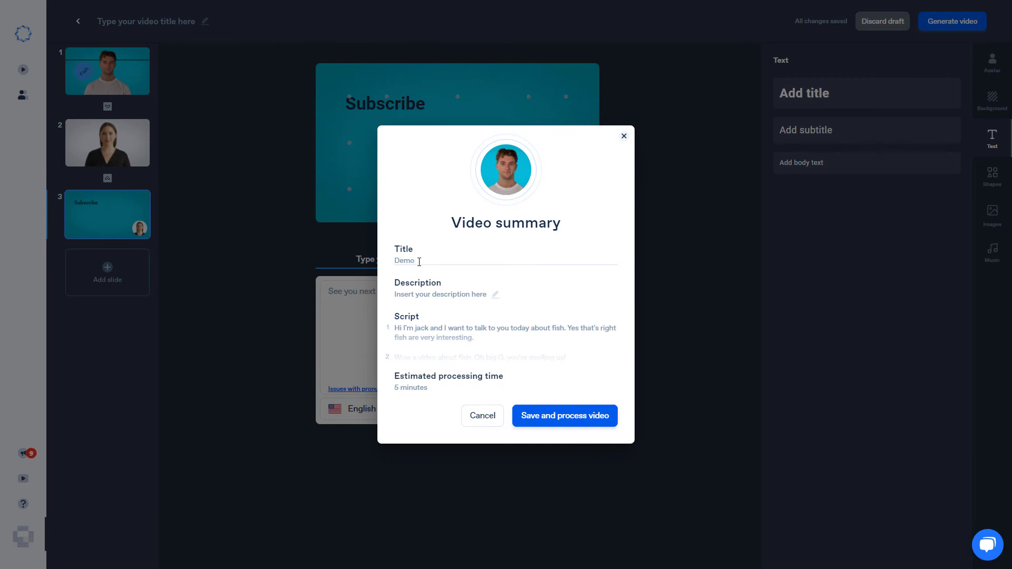
pyautogui.click(546, 415)
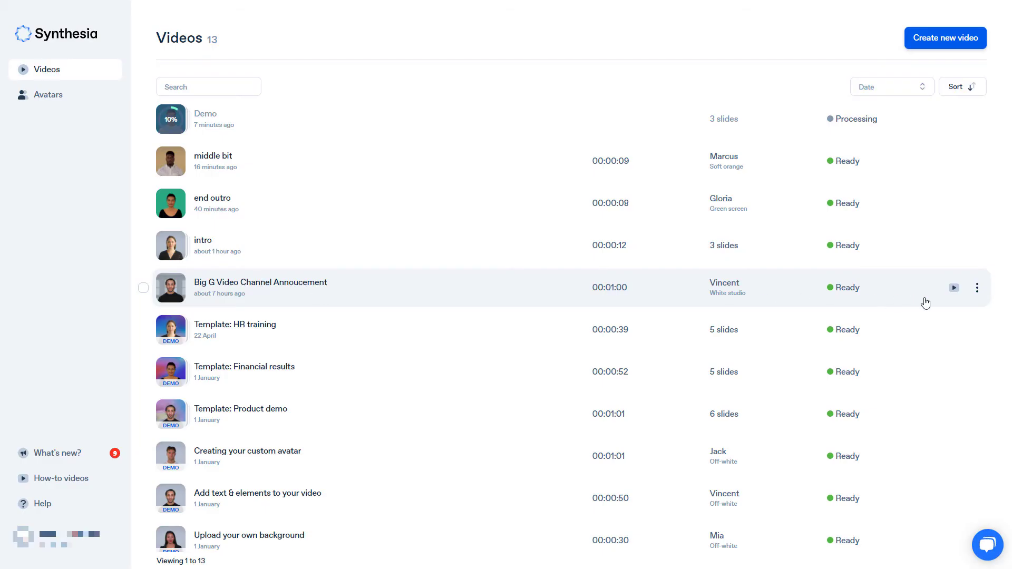
# View the options for the finished "Big G Video Channel Annoucement" video and open its page
pyautogui.click(978, 289)
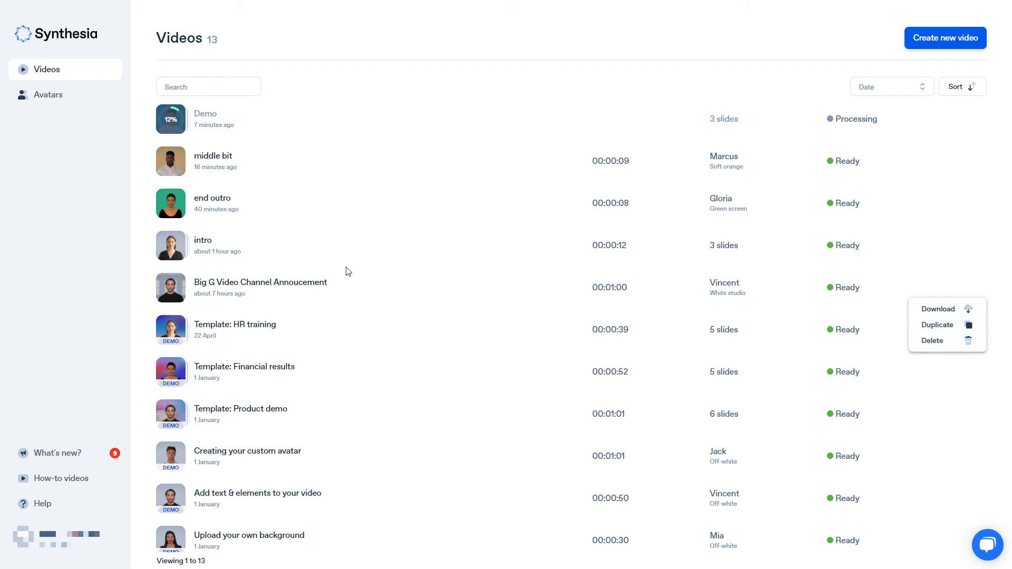
pyautogui.click(336, 284)
pyautogui.click(330, 287)
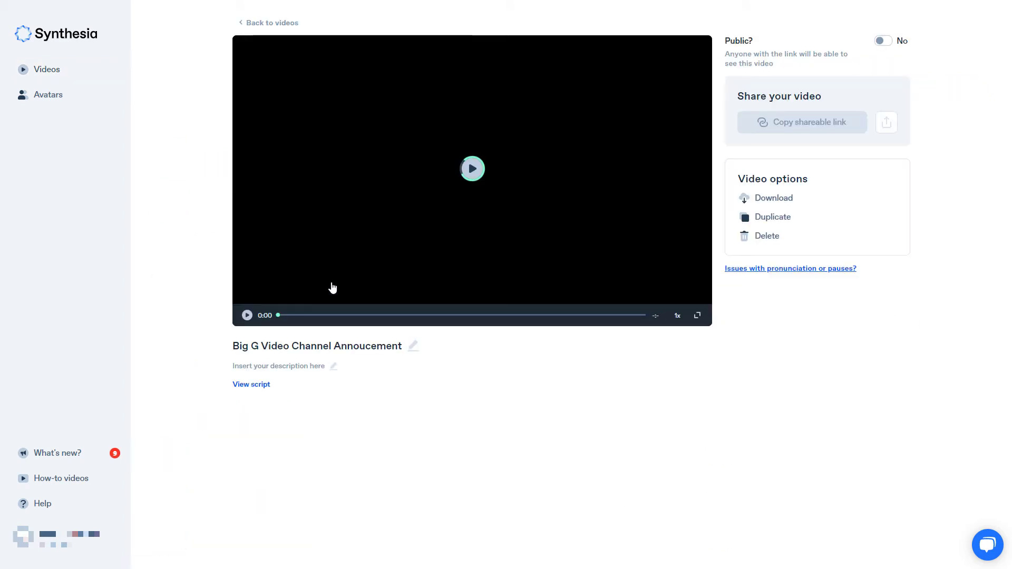